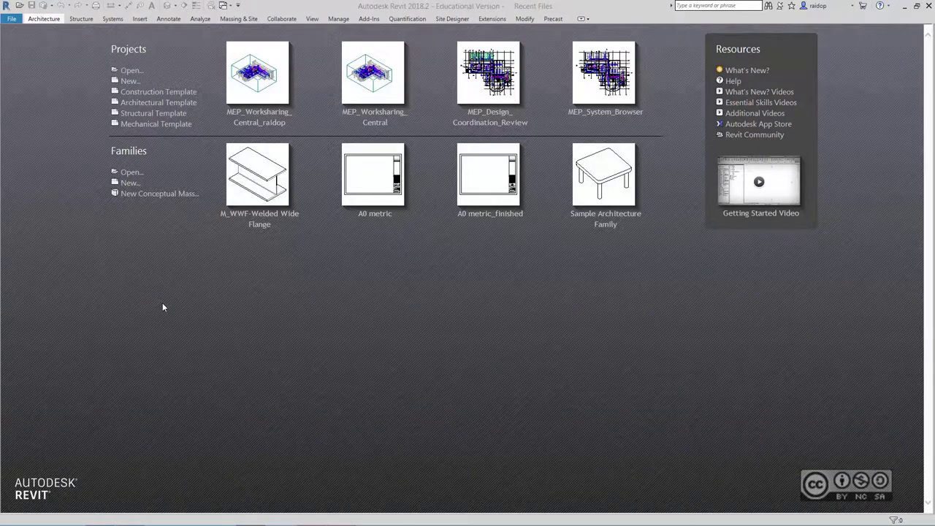
- Open MEP_Worksharing_Central.rvt from the 24-Teh-09 folder, dismissing the copied-central notice and warnings
click(20, 6)
click(336, 251)
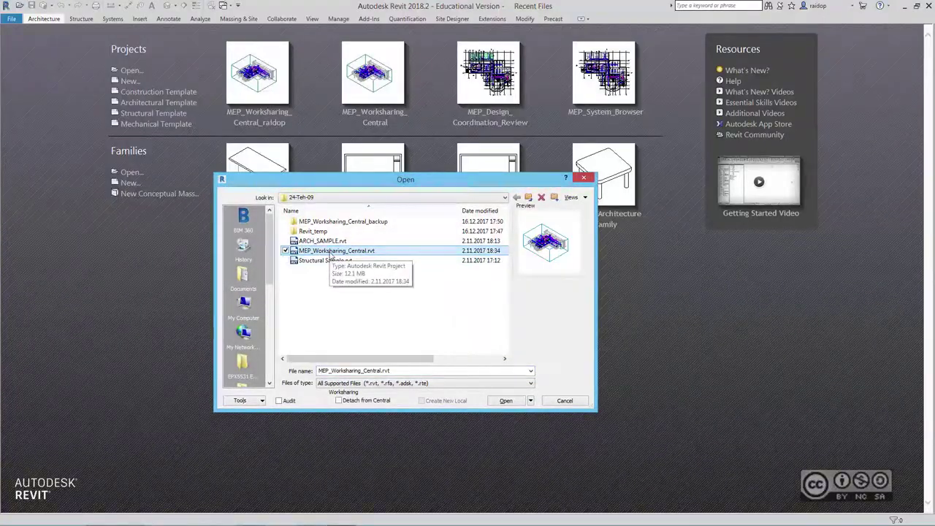
click(506, 401)
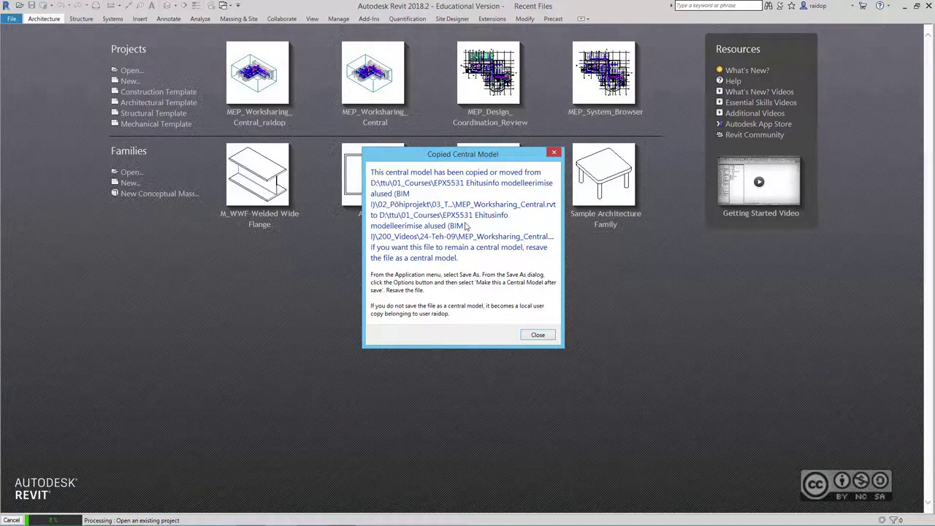
click(537, 336)
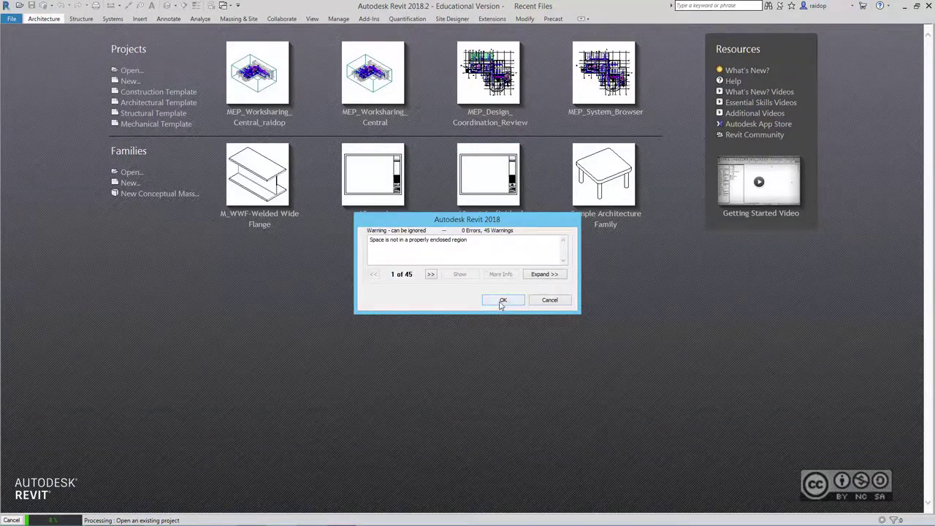
click(501, 300)
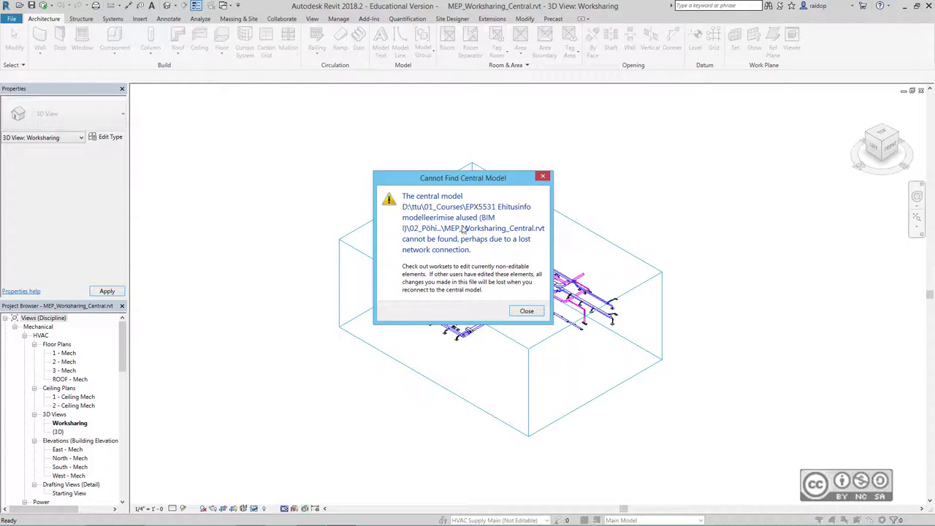
- Ignore the missing links, then Save As with 'Make this a Central Model after save' enabled
click(527, 310)
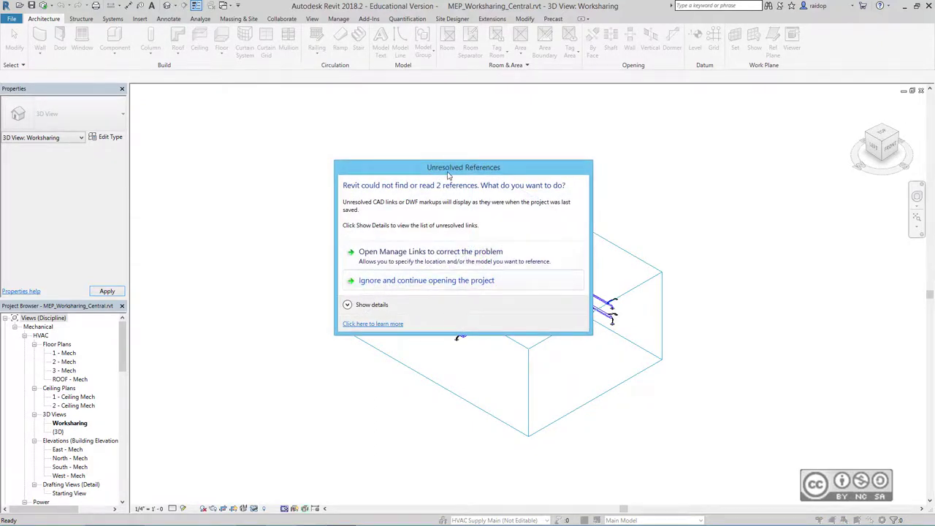
click(385, 281)
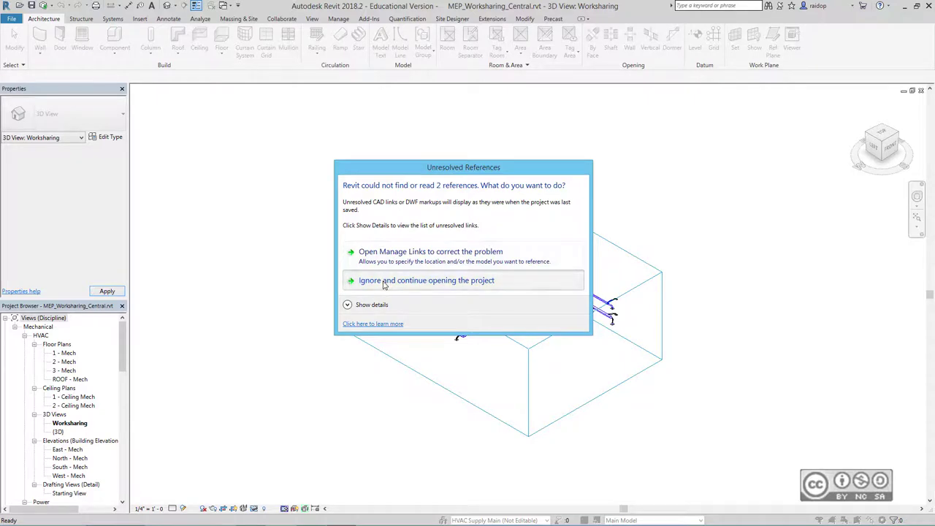
click(12, 22)
mouse_move(36, 143)
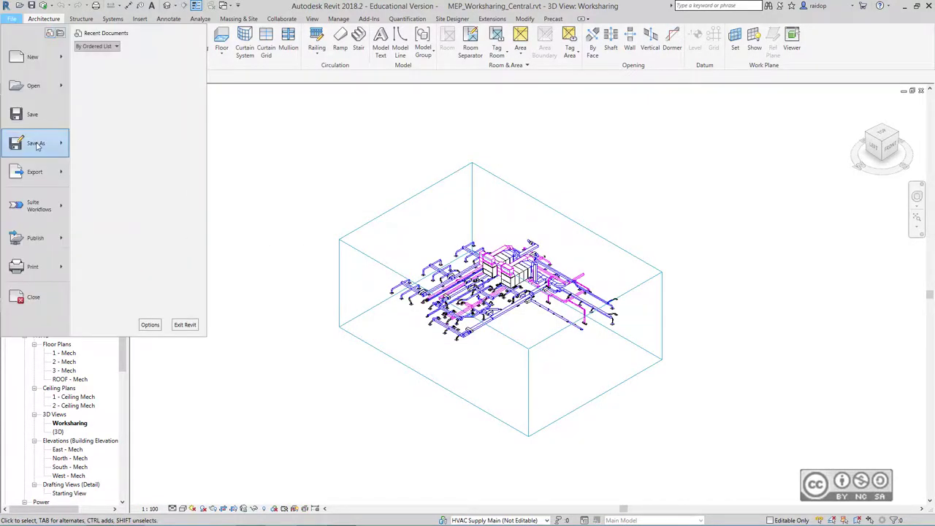
click(146, 92)
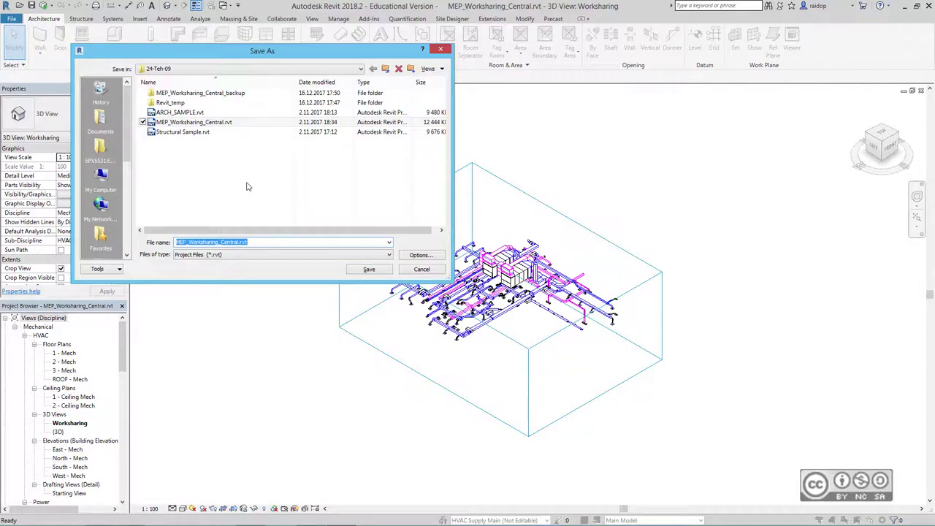
click(421, 255)
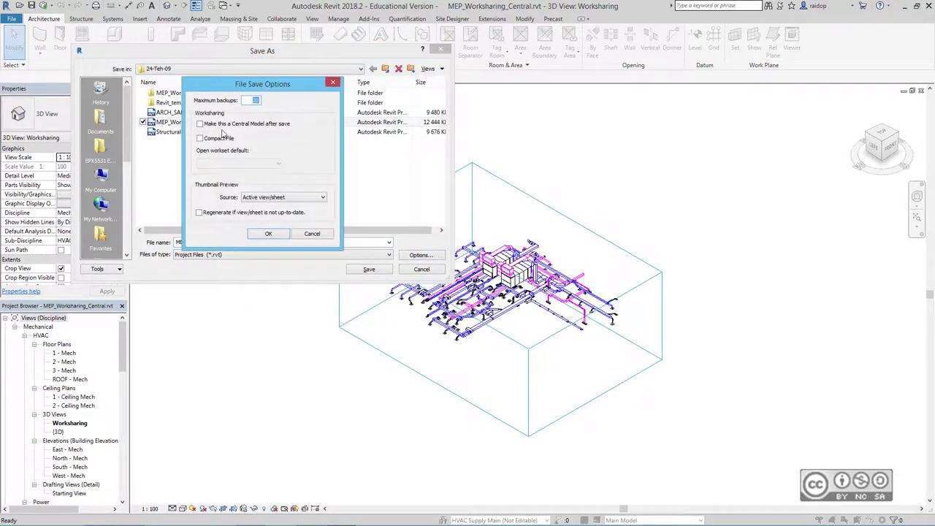
click(212, 125)
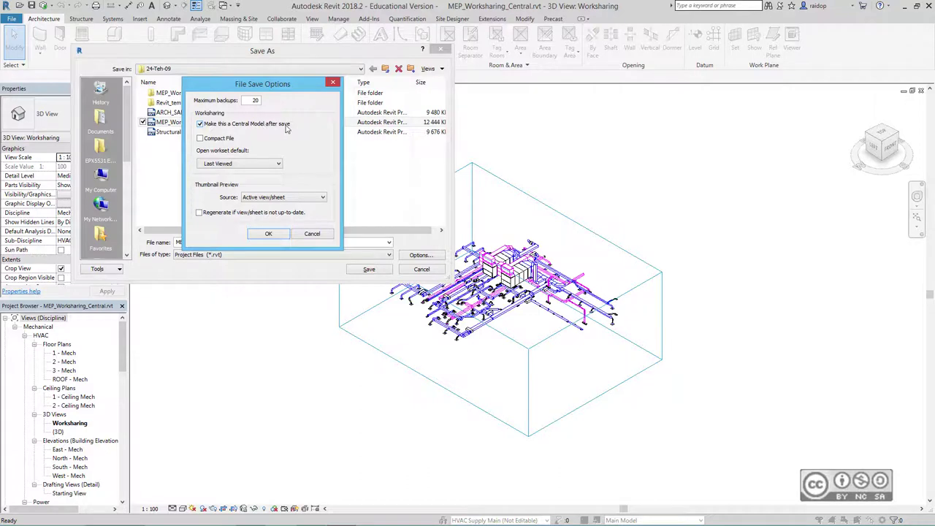
click(257, 236)
click(361, 270)
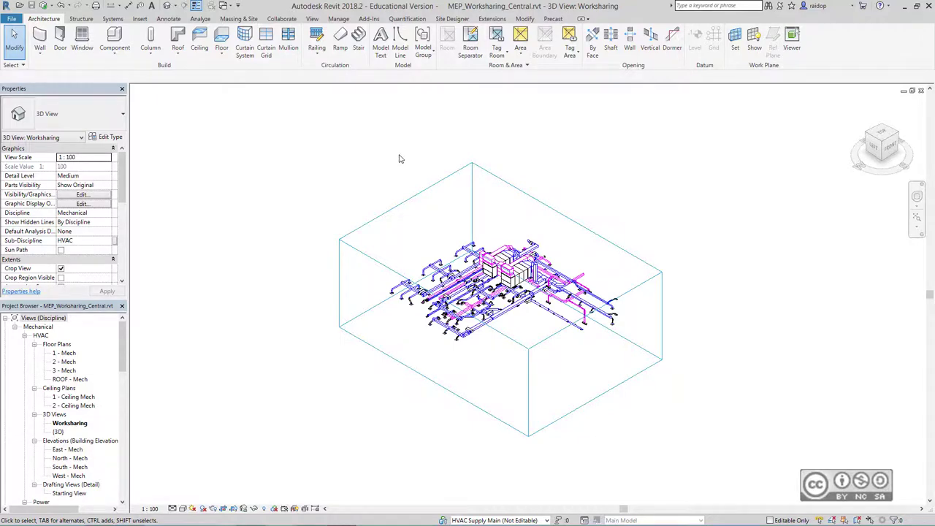
- In Manage Links, reload the ARCH_SAMPLE.rvt link from the current folder
click(141, 20)
click(202, 41)
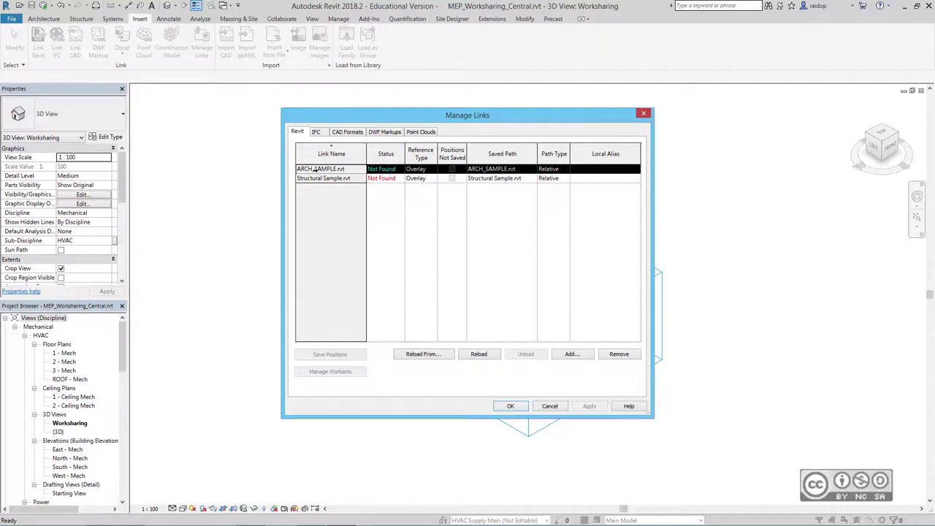
click(421, 355)
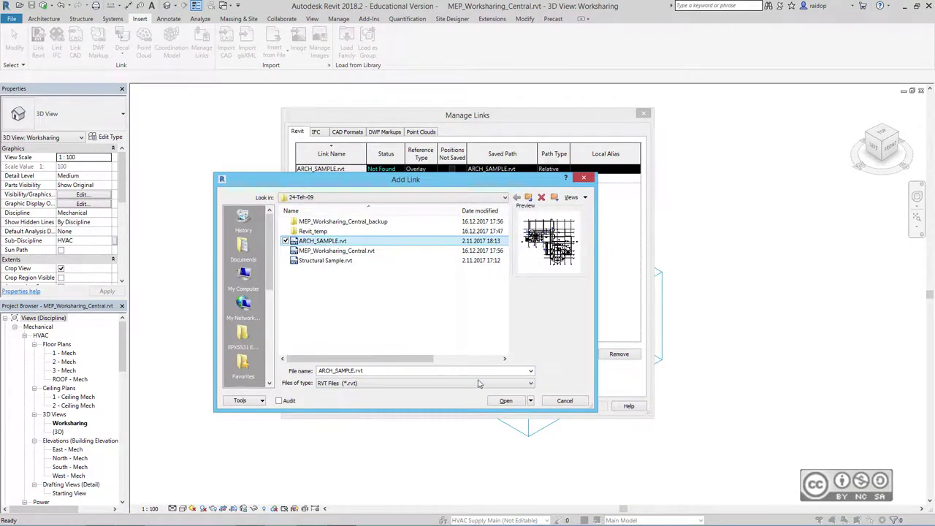
click(506, 401)
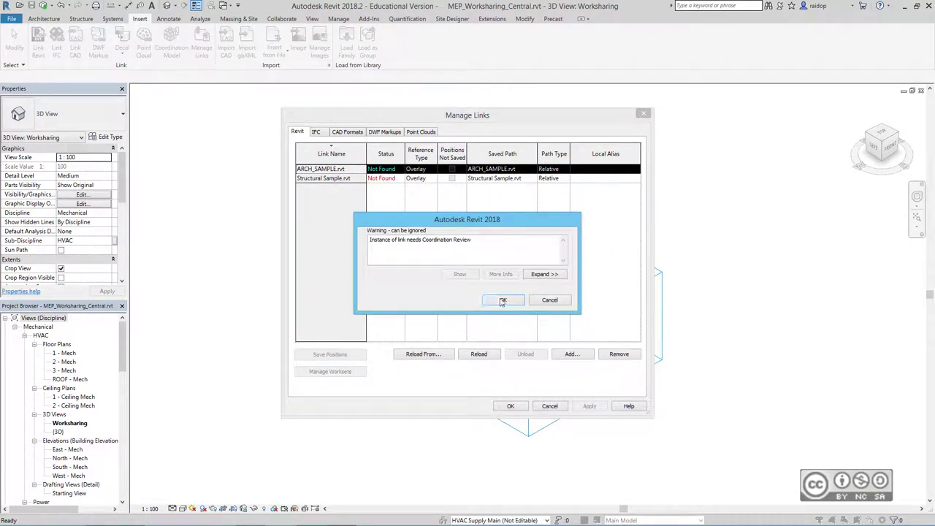
click(503, 300)
- Reload the Structural Sample.rvt link from the current folder and apply the link changes
click(322, 180)
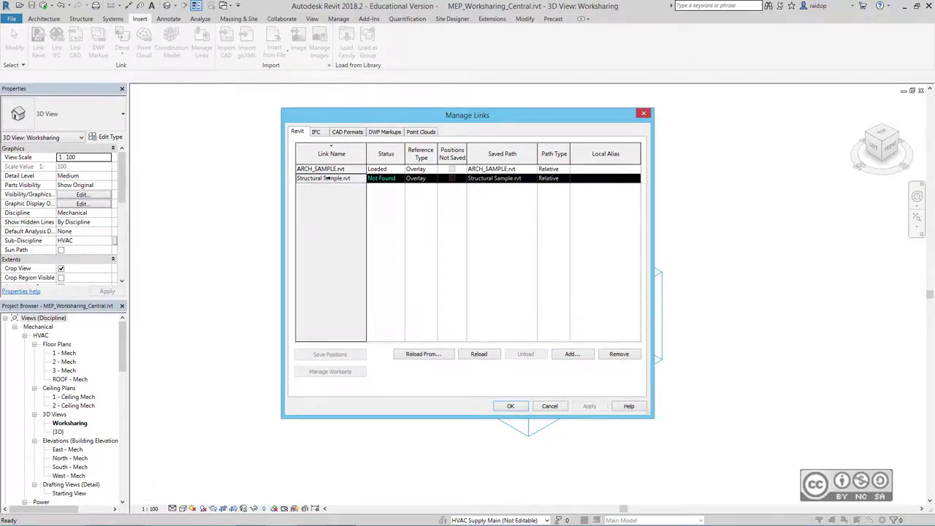
click(422, 355)
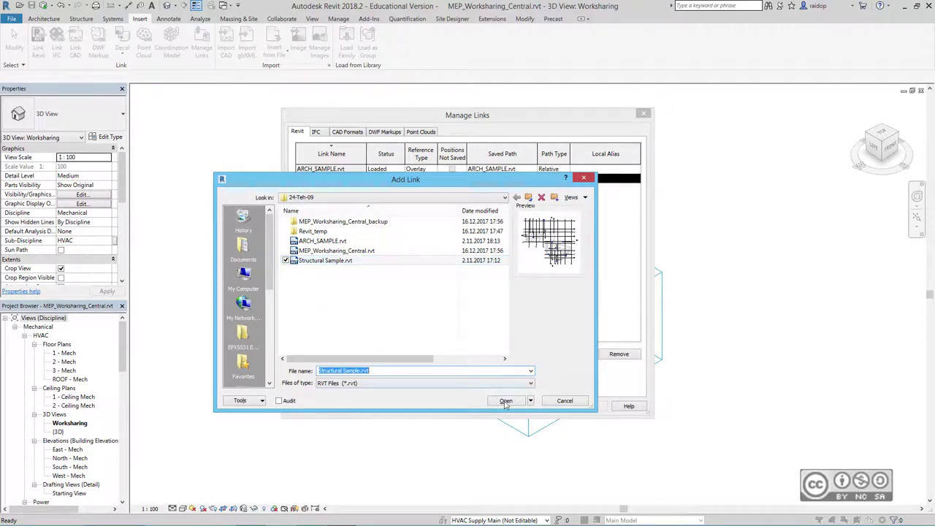
click(505, 400)
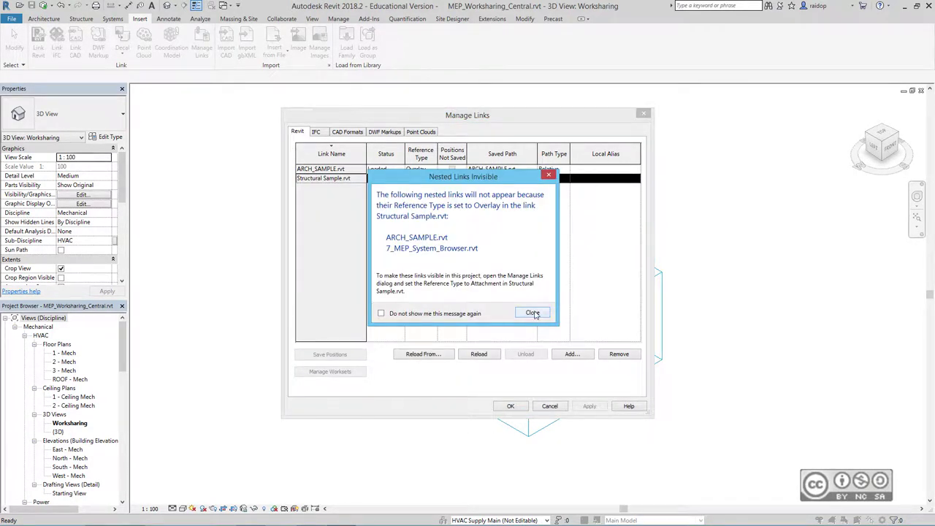
click(537, 315)
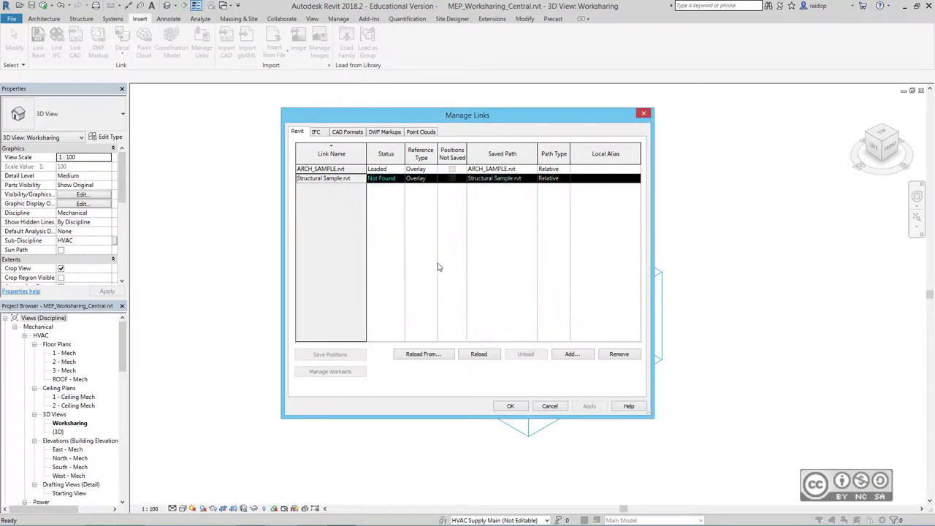
click(516, 407)
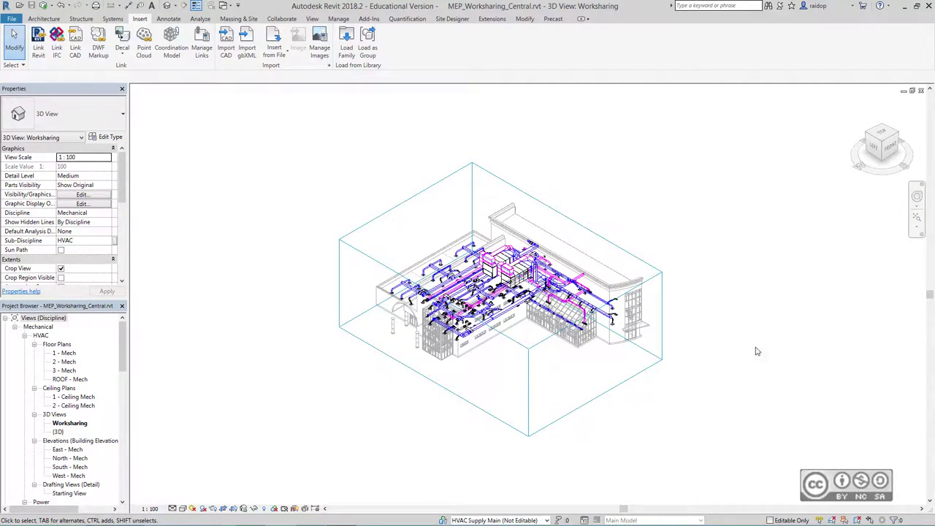
- Close MEP_Worksharing_Central and choose Yes to save its changes
click(921, 91)
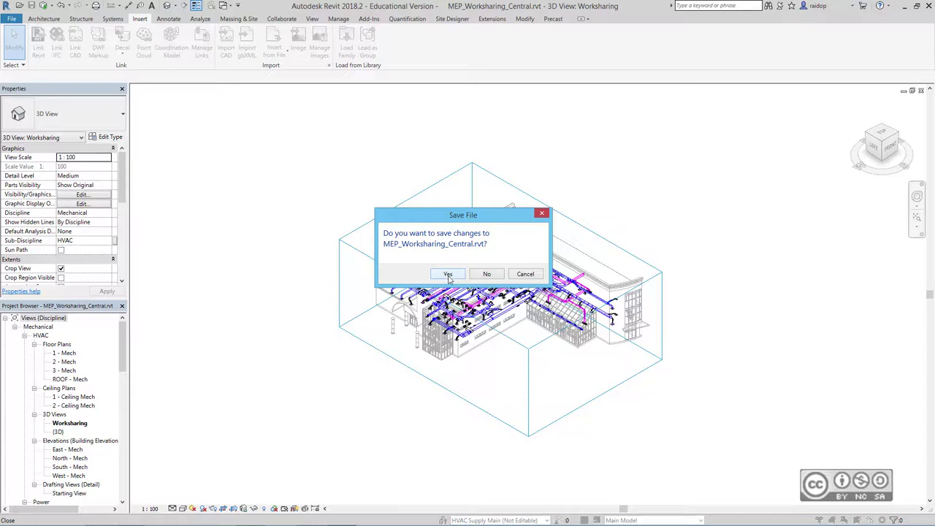
click(447, 275)
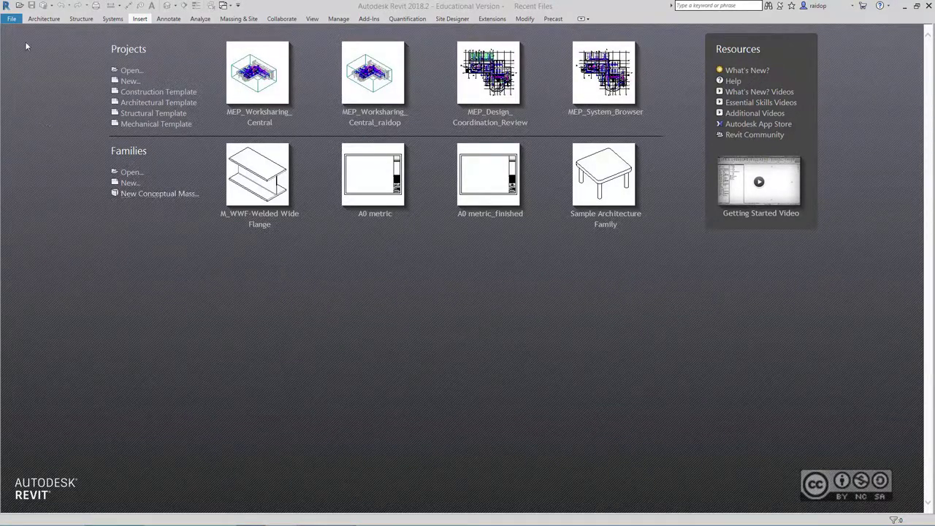
- Open MEP_Worksharing_Central.rvt with Create New Local checked to get a local copy
click(19, 5)
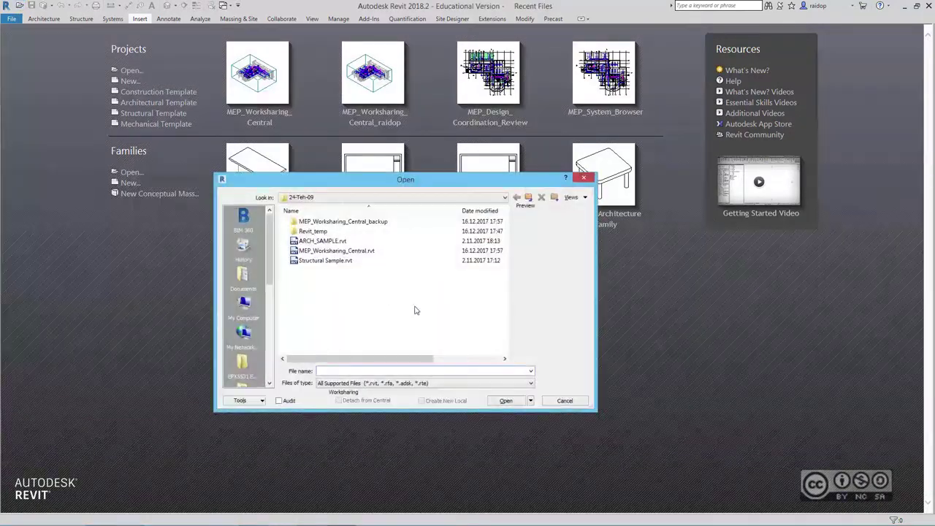
click(340, 251)
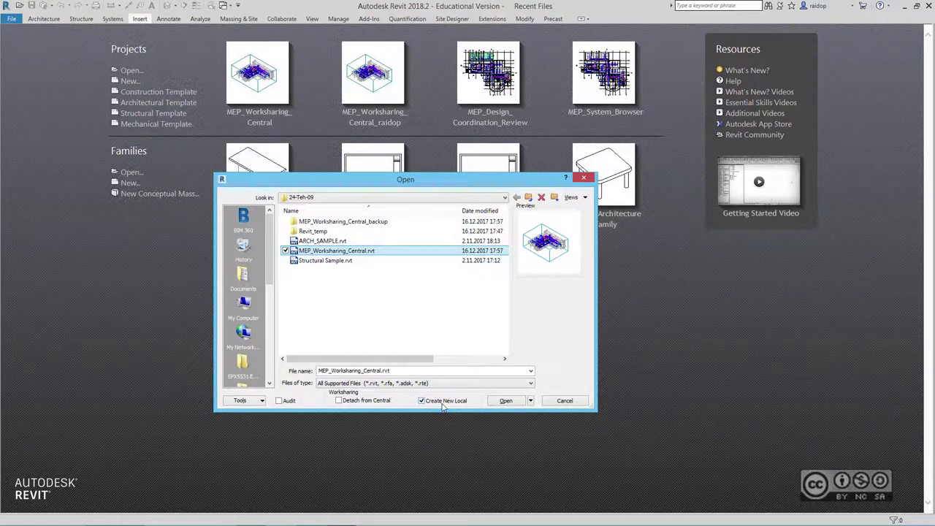
click(505, 400)
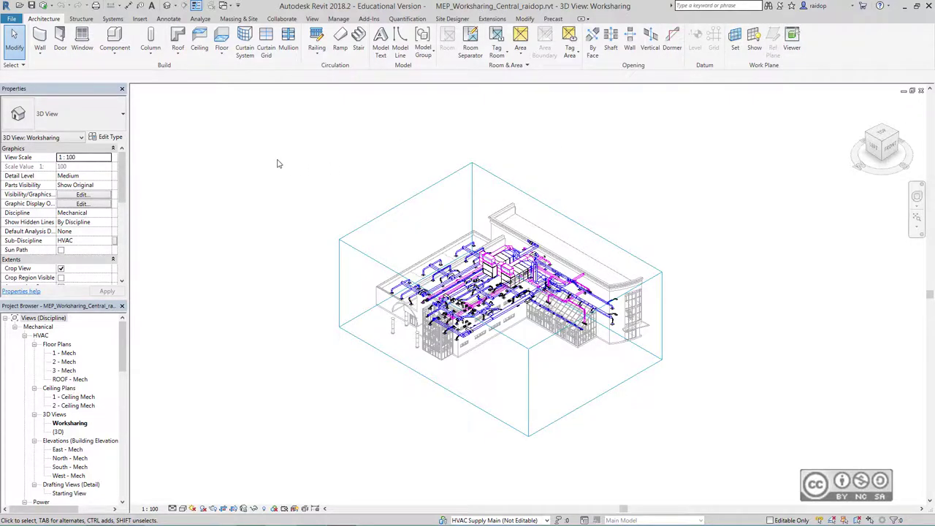
click(11, 19)
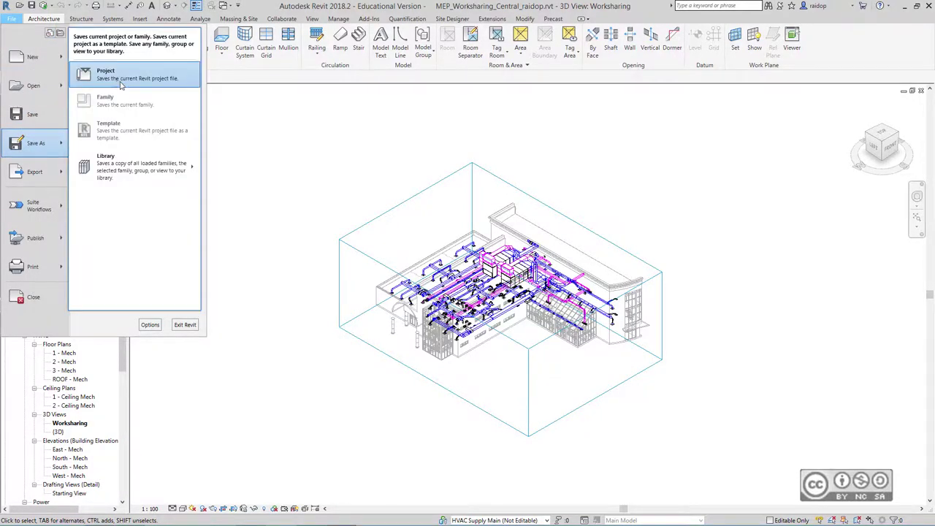
click(117, 82)
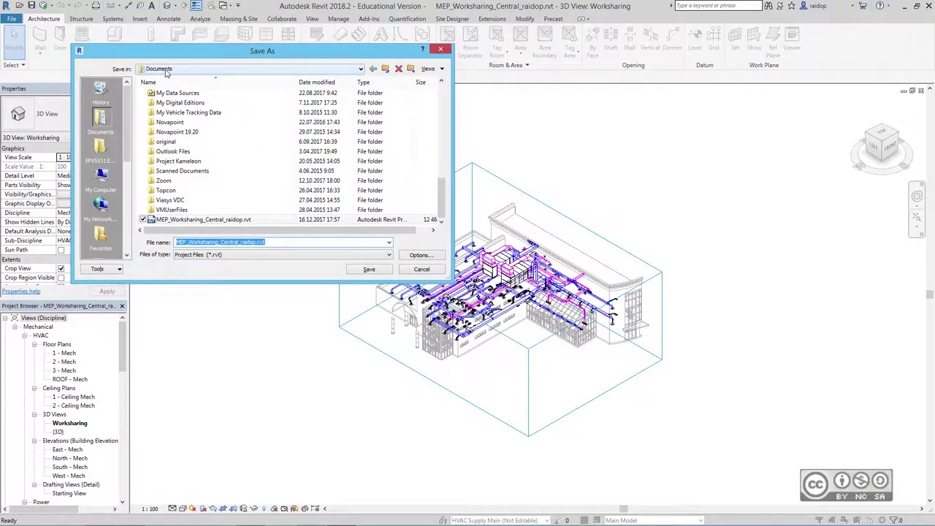
click(421, 269)
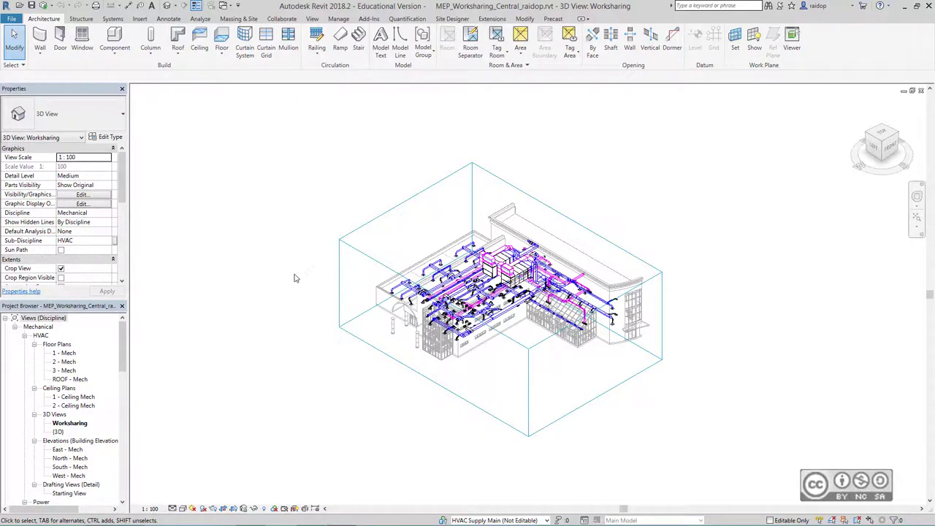
- In Worksets, show Project Standards and set the Project Info workset's Editable to Yes
click(282, 20)
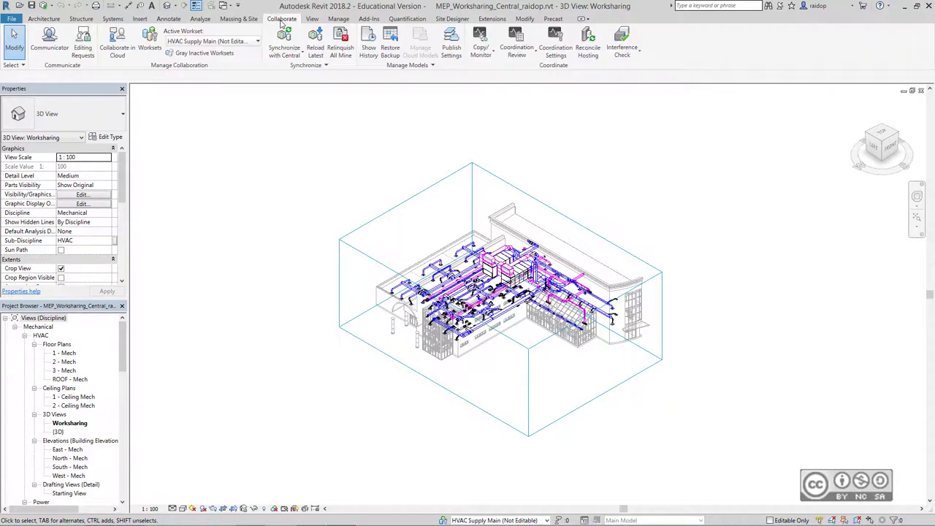
click(149, 44)
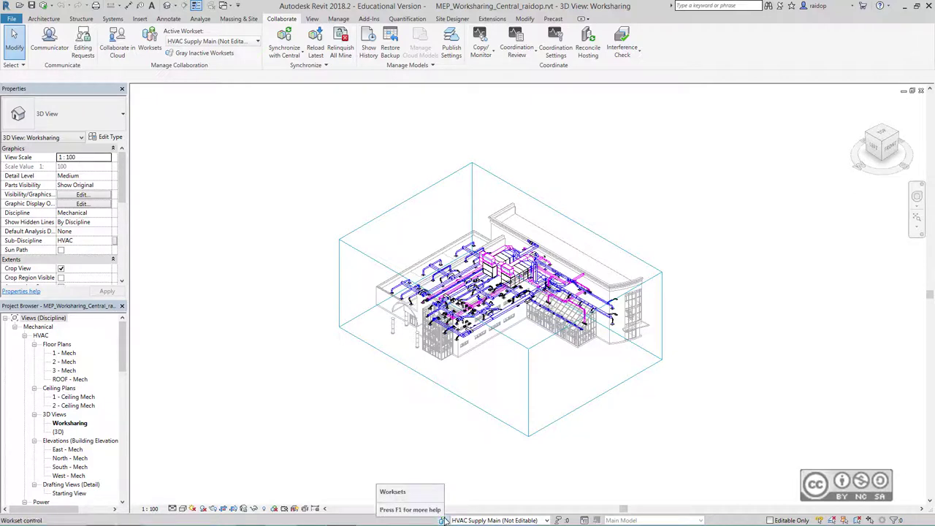
click(443, 520)
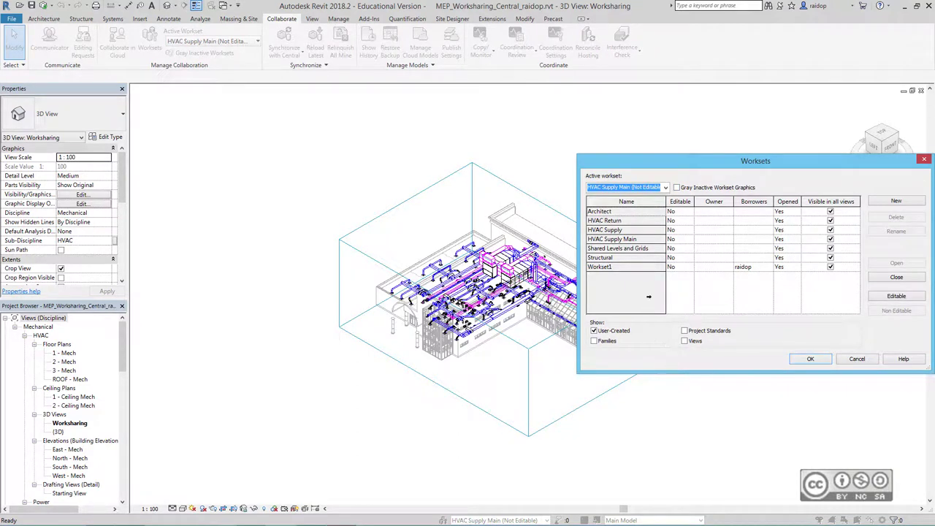
click(685, 331)
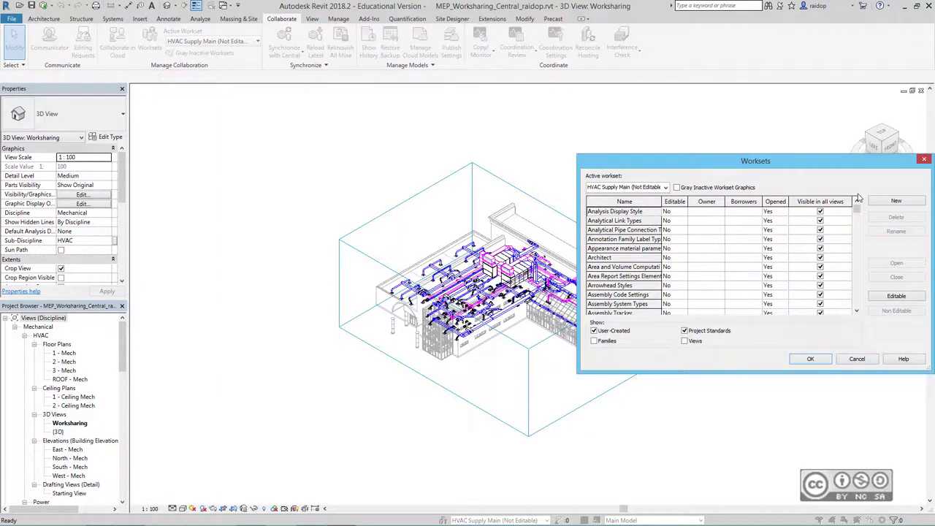
drag(857, 209, 858, 272)
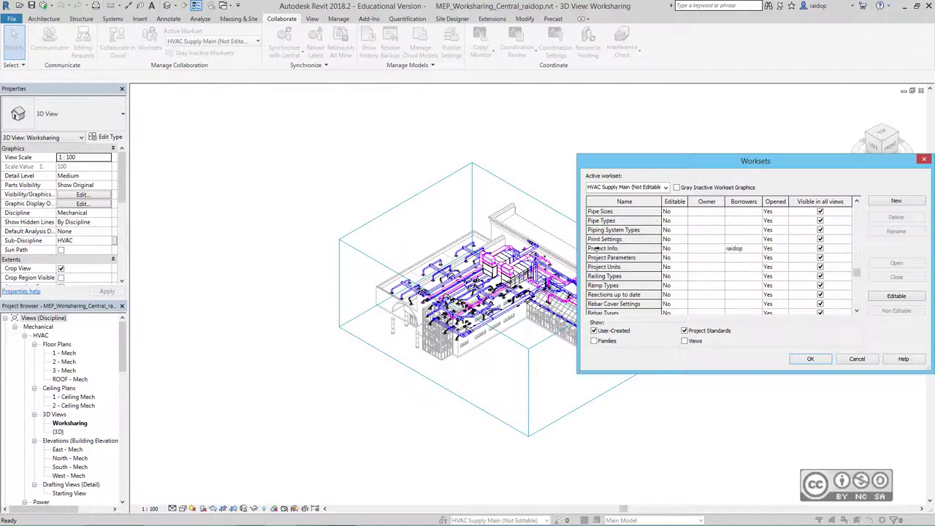
click(603, 249)
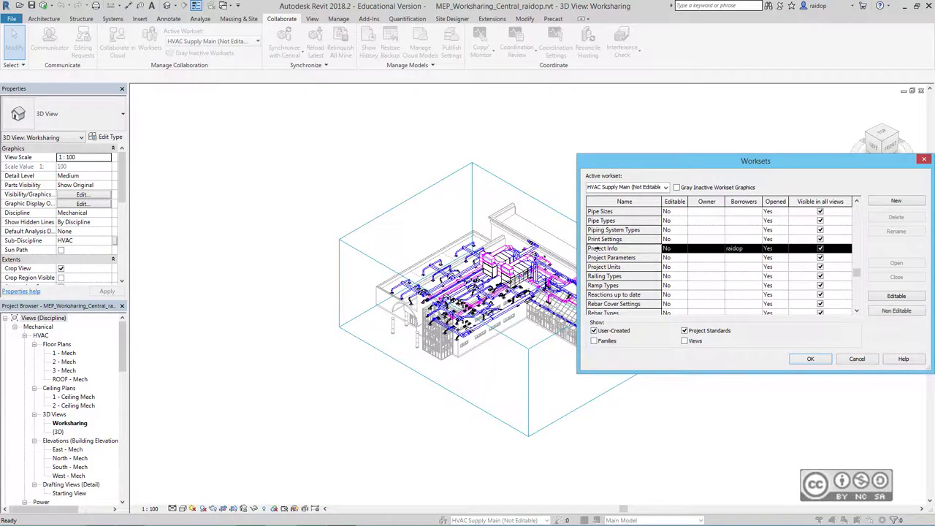
click(678, 248)
click(682, 248)
click(668, 258)
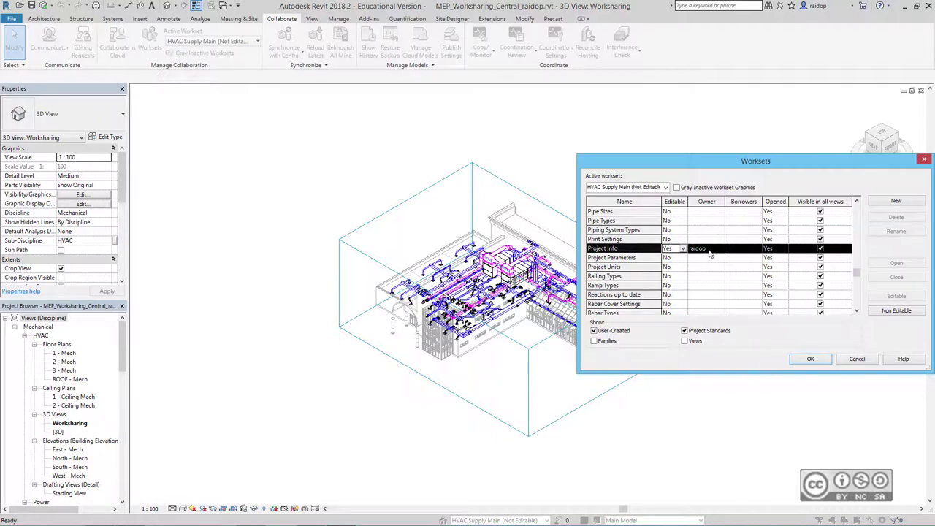
click(810, 359)
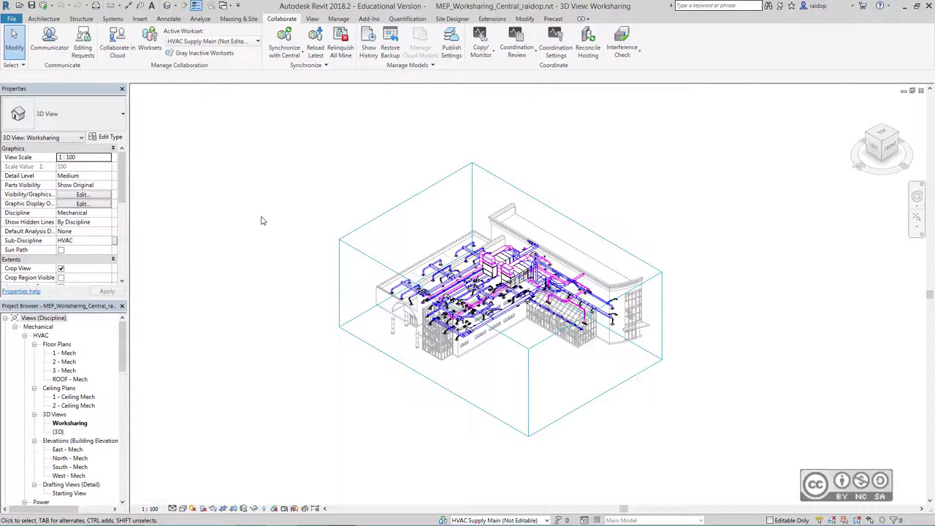
- Set the model's Starting View to 'Drafting View: Starting View' from the Manage tab
click(338, 18)
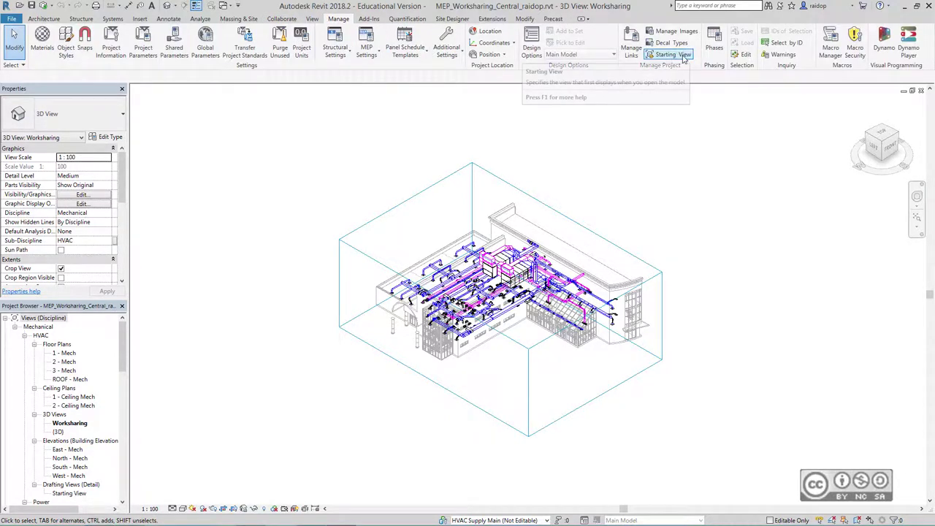
click(665, 54)
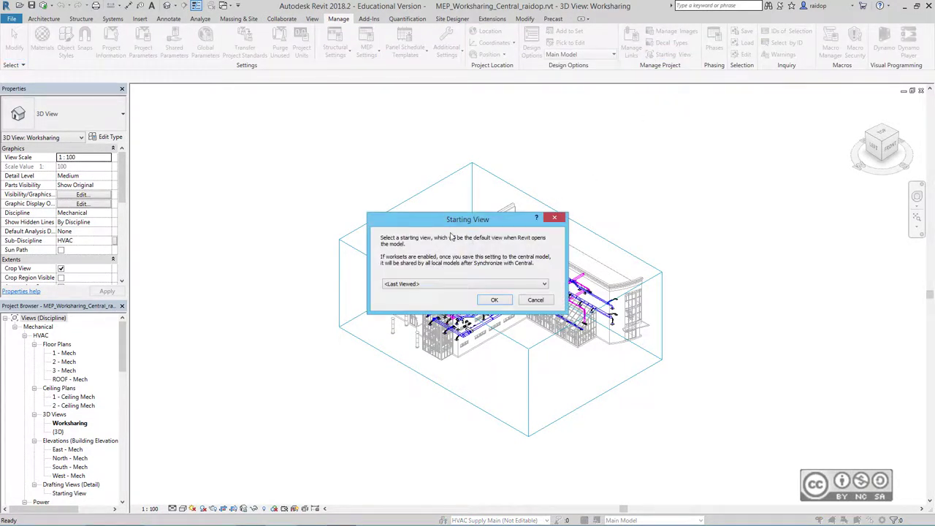
click(439, 286)
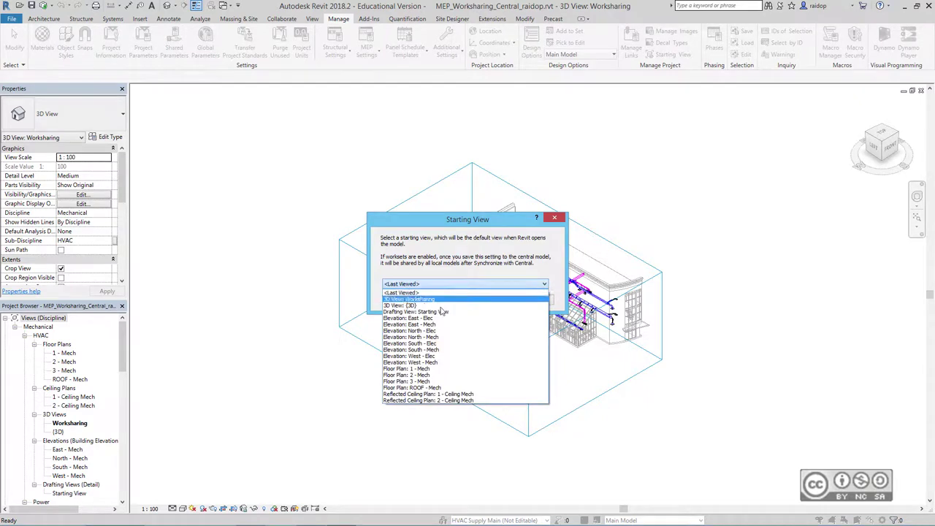
click(412, 312)
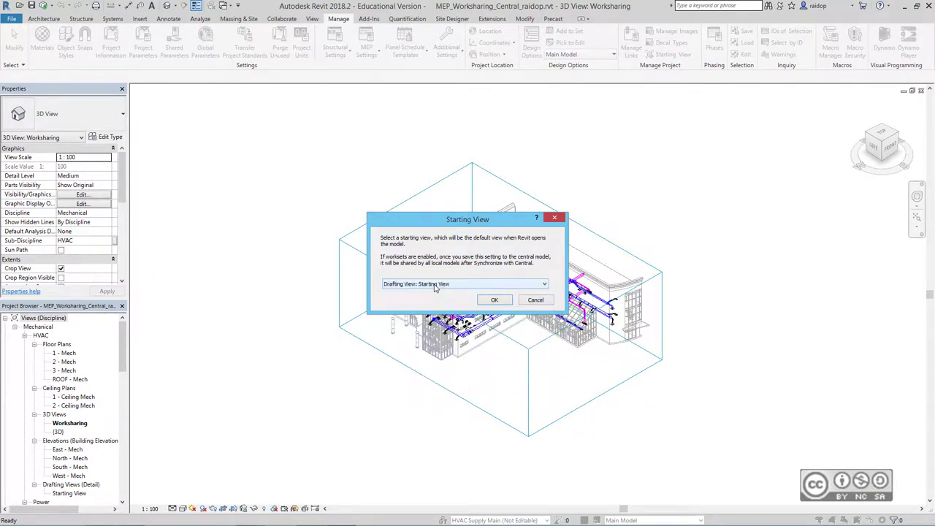
click(494, 300)
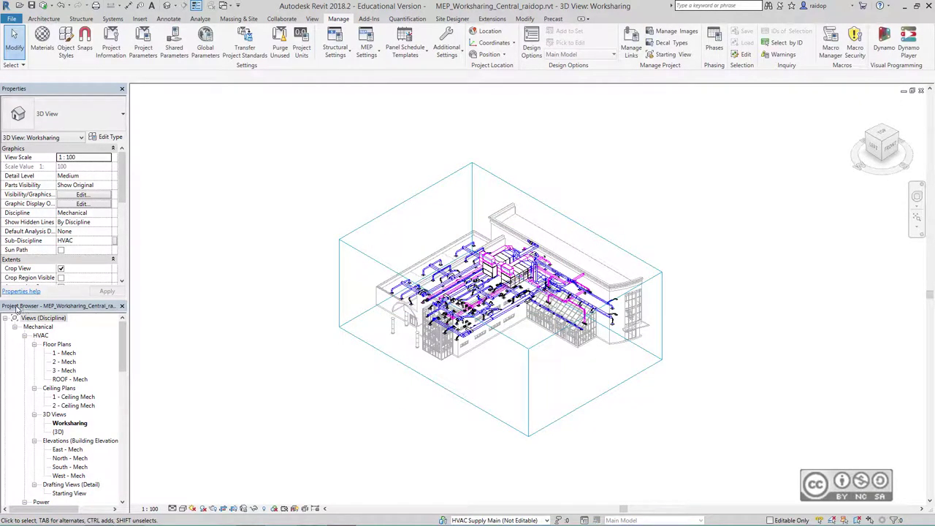
scroll(80, 380, down, 3)
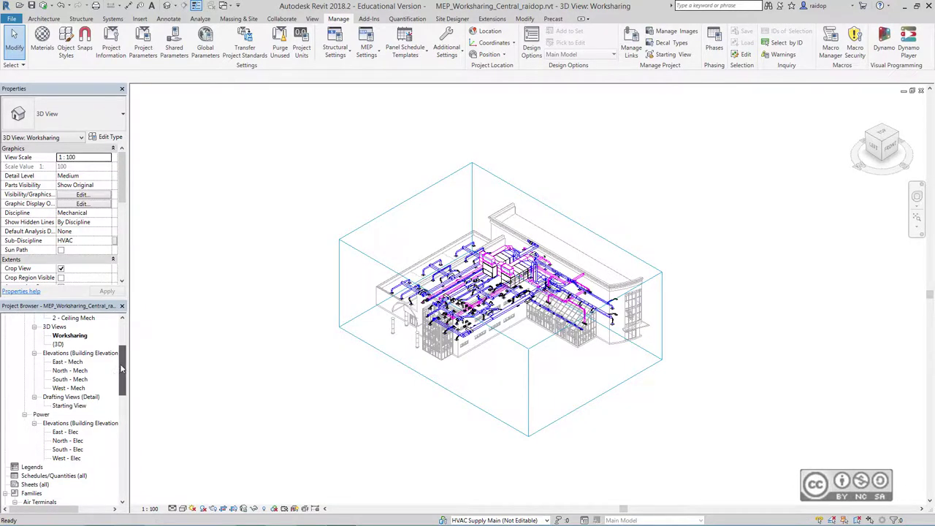
double_click(64, 406)
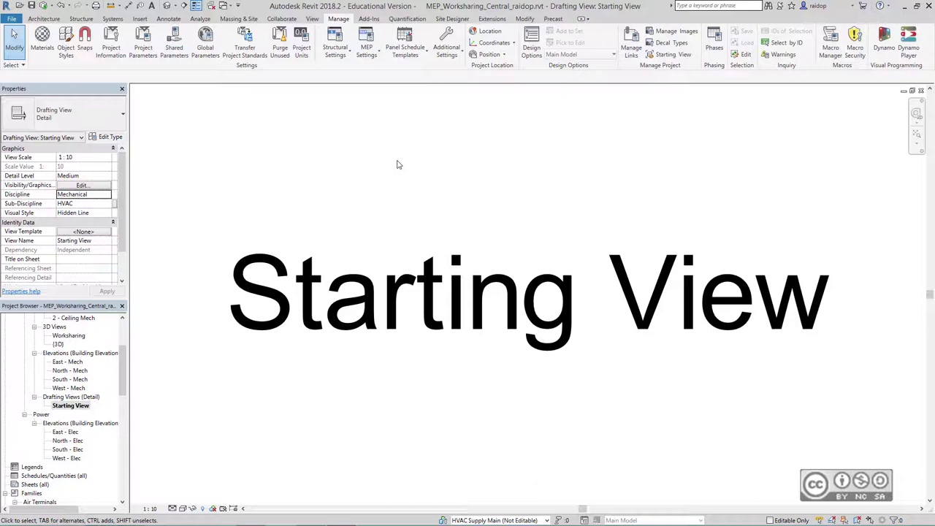
key(ctrl+Tab)
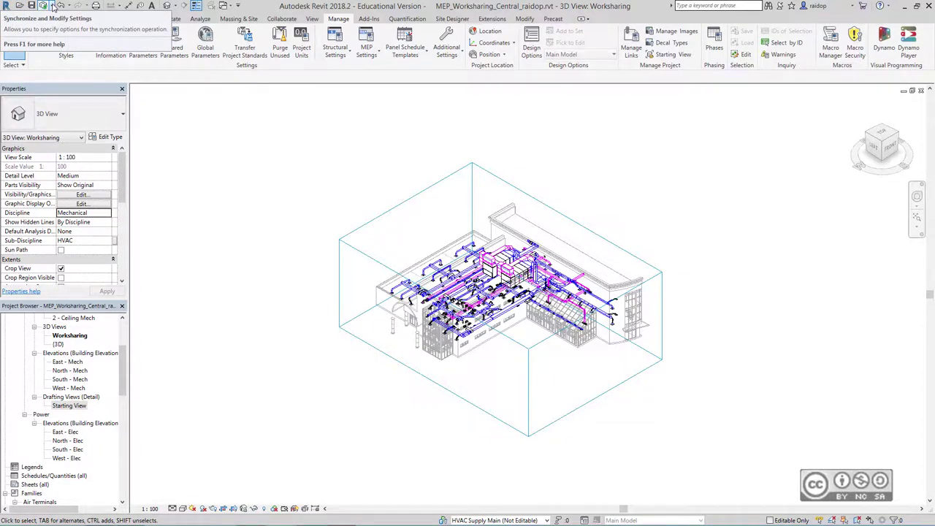
- Synchronize and Modify Settings, relinquishing Project Standard Worksets and Borrowed Elements
click(52, 6)
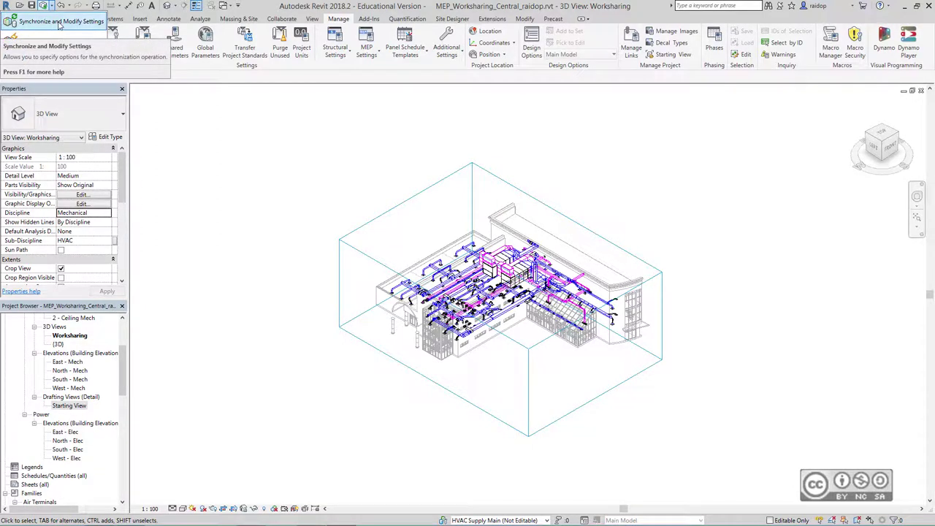
click(76, 25)
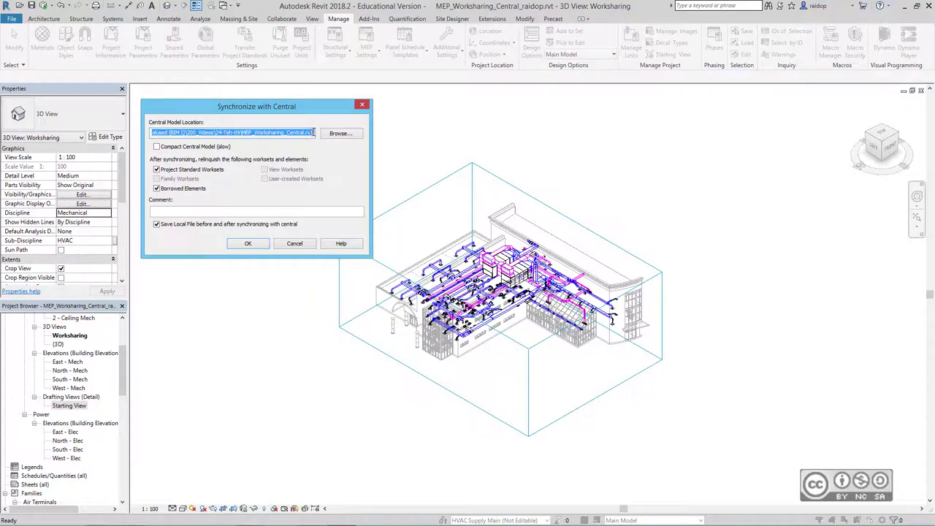
click(248, 244)
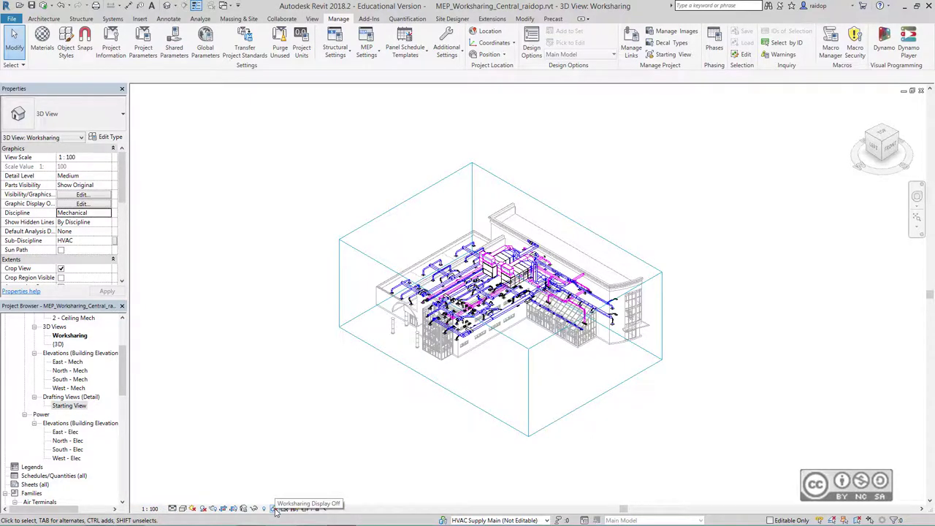
click(276, 509)
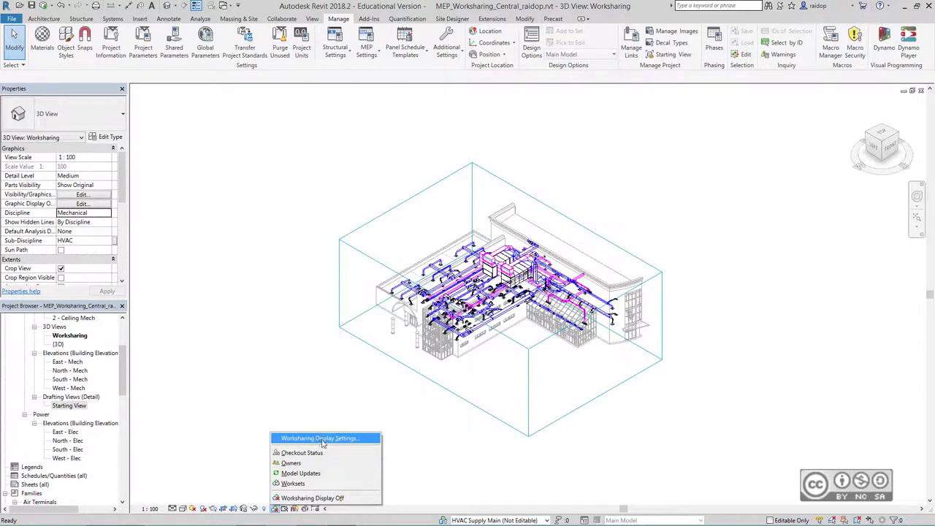
click(322, 439)
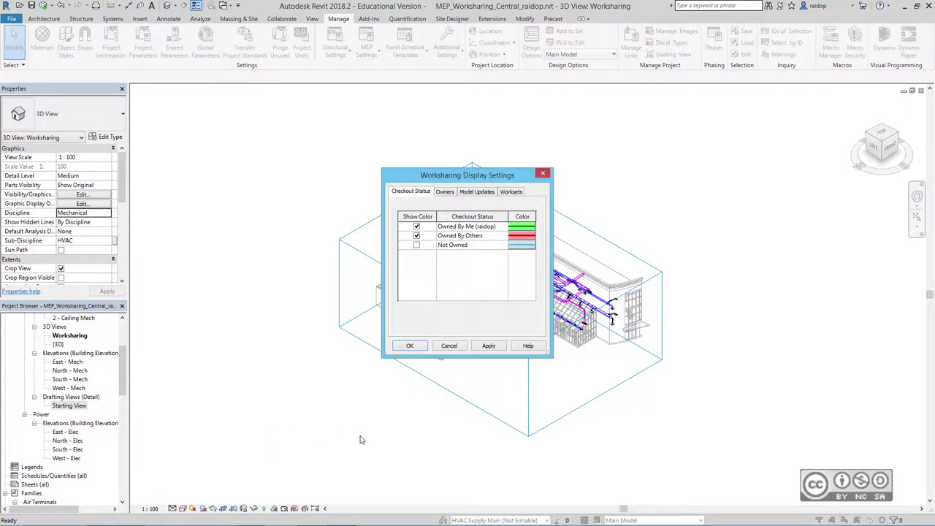
click(511, 192)
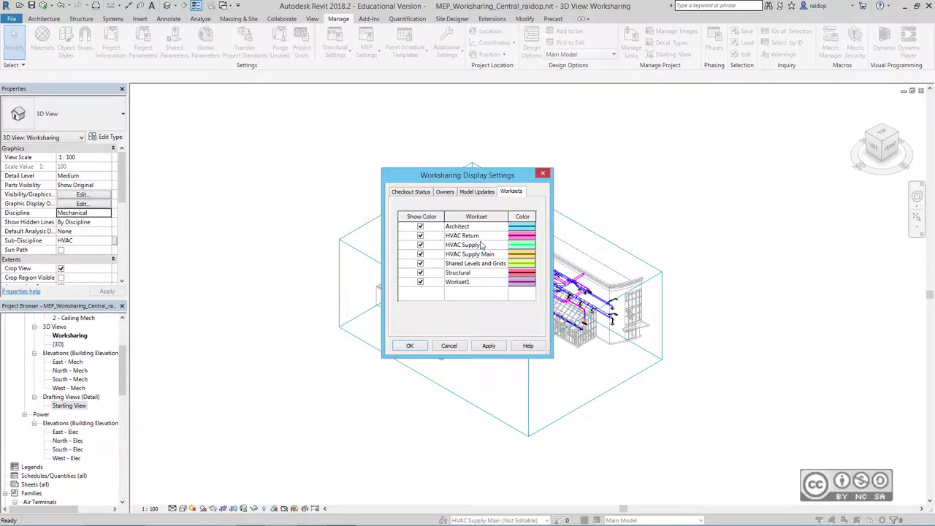
click(411, 344)
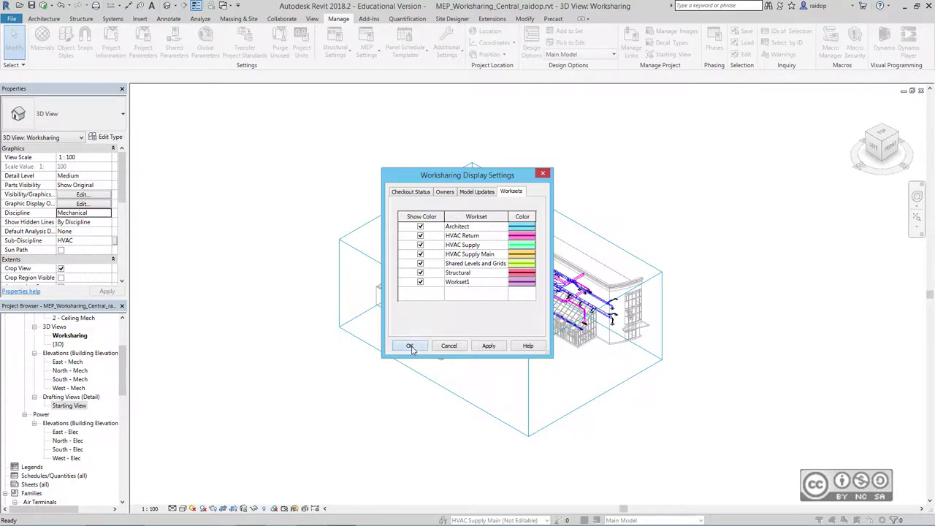
- Set Worksharing Display to Worksets, zoom in, and select a green rectangular duct
click(274, 509)
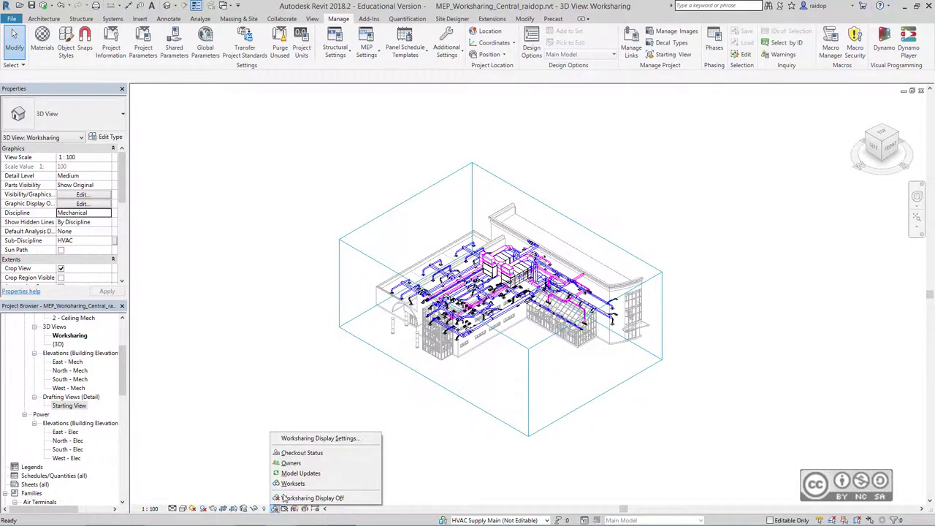
click(292, 484)
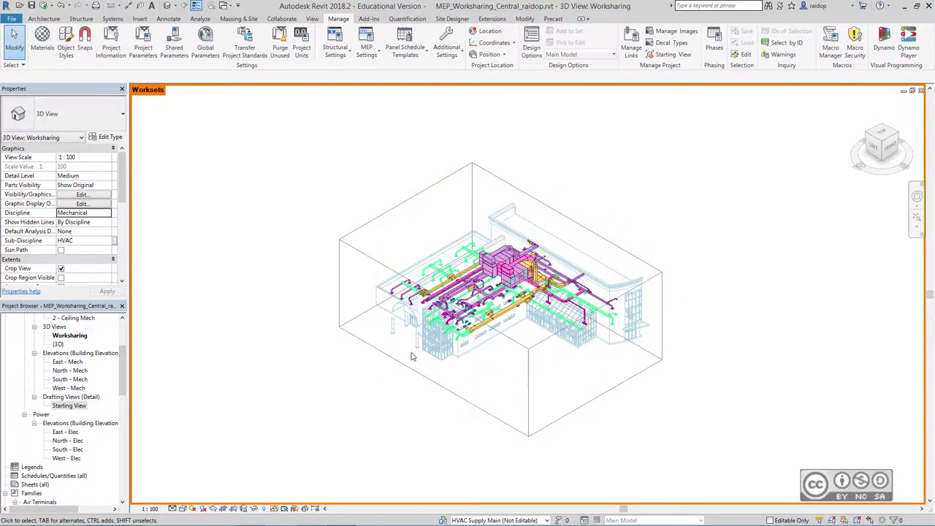
scroll(431, 303, up, 2)
scroll(486, 294, up, 1)
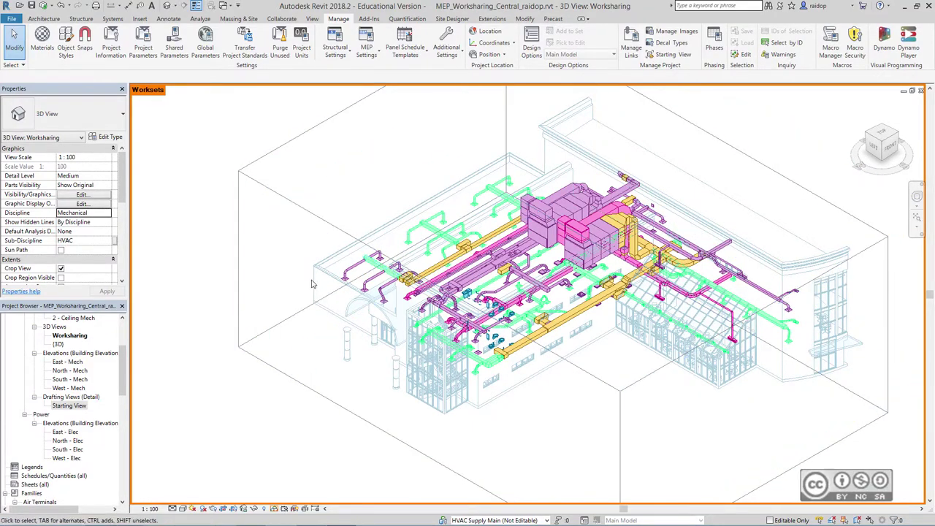
scroll(367, 284, up, 2)
scroll(368, 284, up, 3)
scroll(367, 283, up, 1)
scroll(367, 284, up, 1)
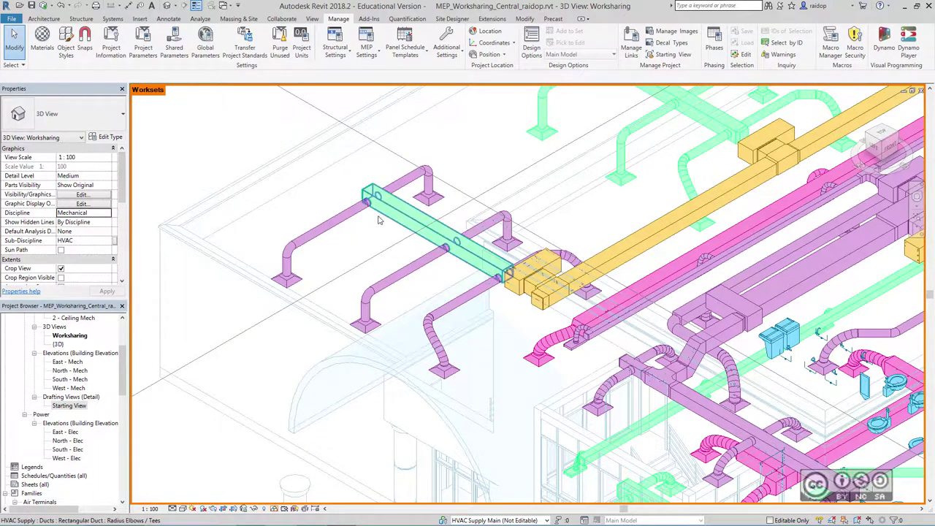
click(395, 217)
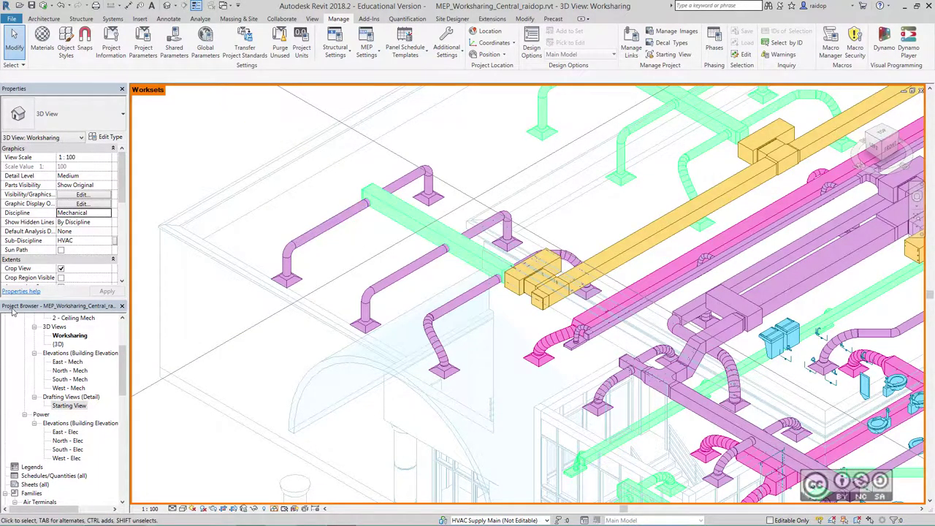
scroll(12, 311, up, 4)
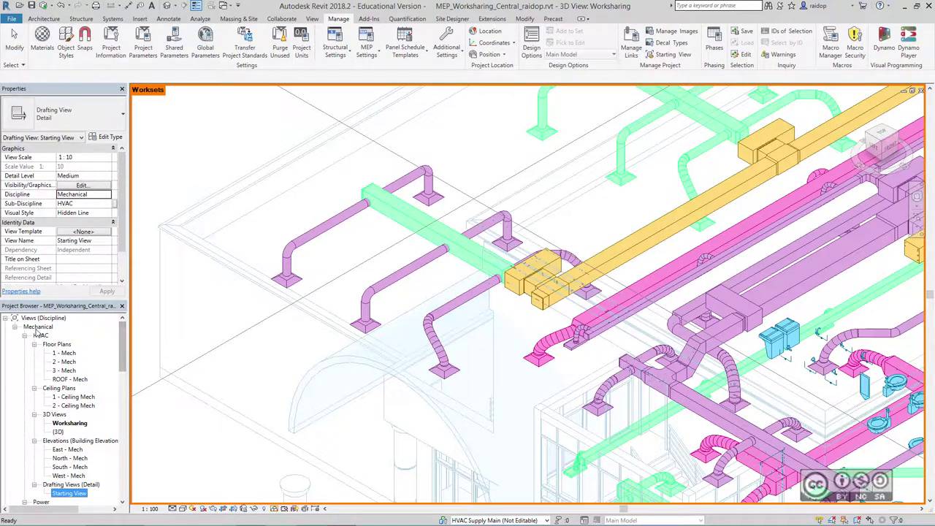
- In the 1 - Mech plan, colour by workset and Tab-select the upper-left duct branch with diffusers
double_click(68, 353)
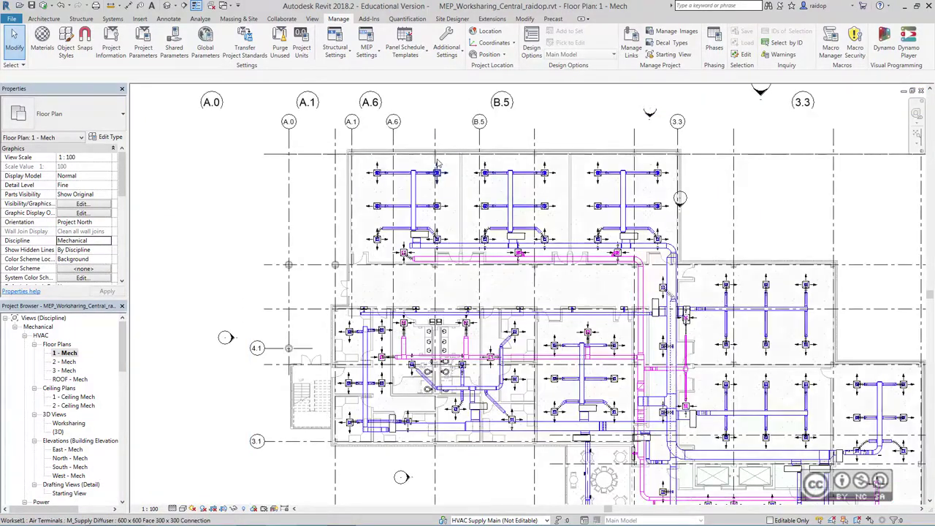
scroll(511, 167, up, 4)
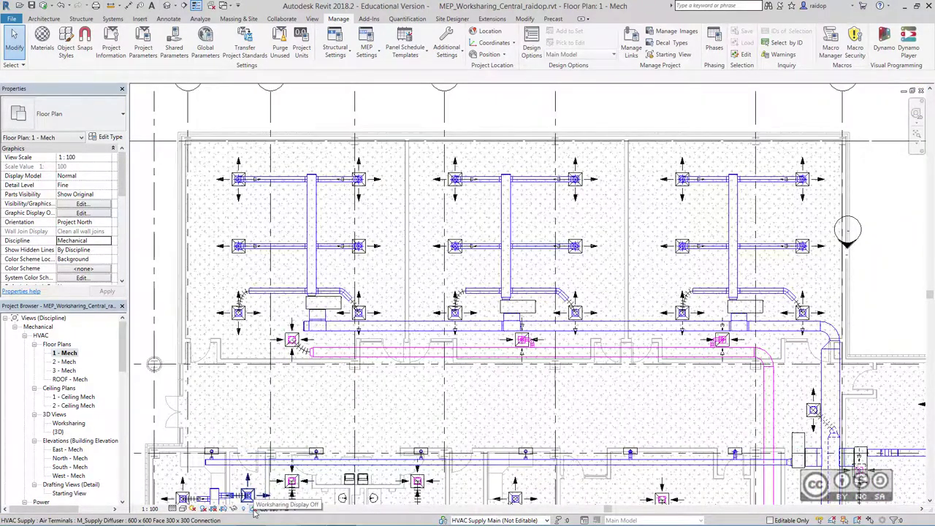
click(253, 511)
click(272, 482)
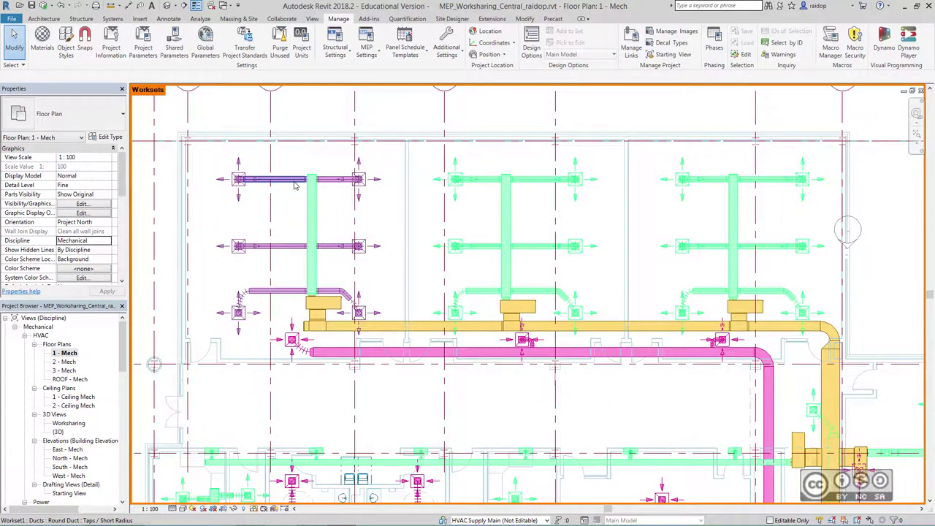
mouse_move(295, 180)
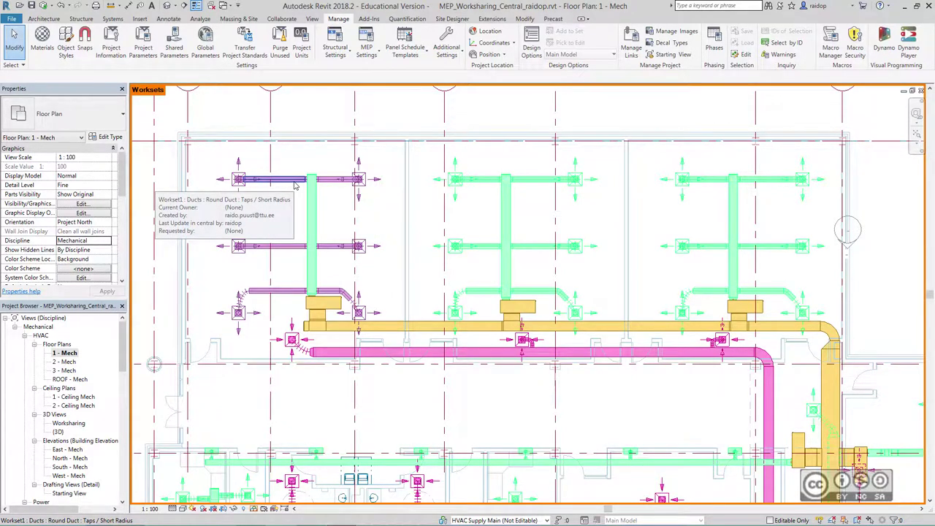
key(Tab)
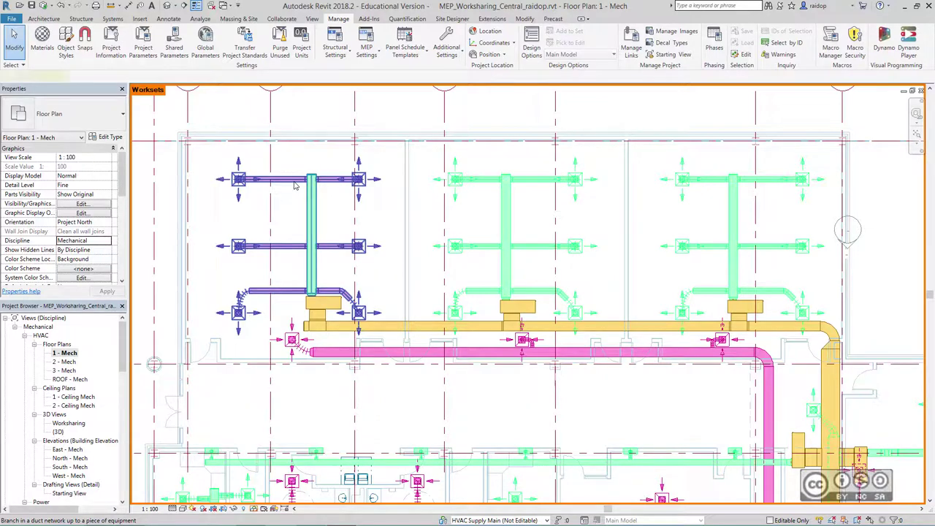
click(294, 185)
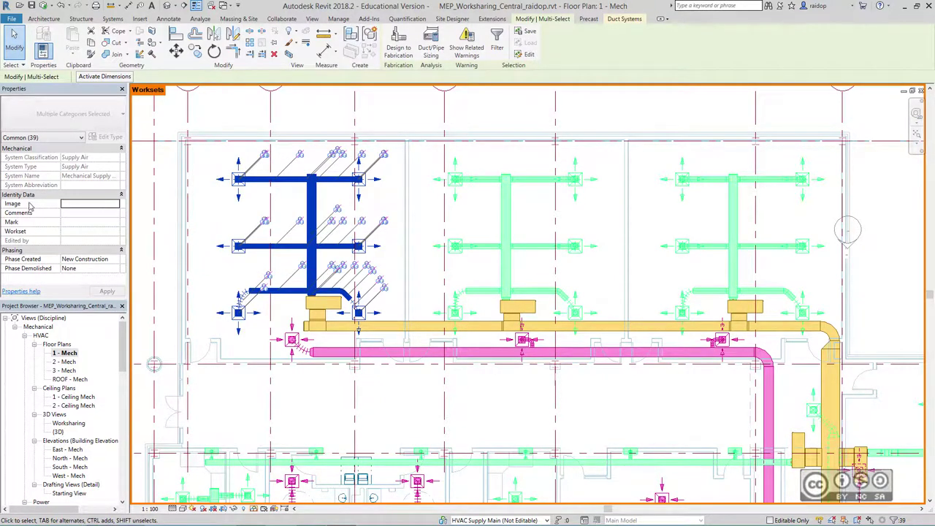
- Assign the selected upper-left duct branch to the HVAC Supply workset, accepting the tap warnings
click(84, 232)
click(116, 233)
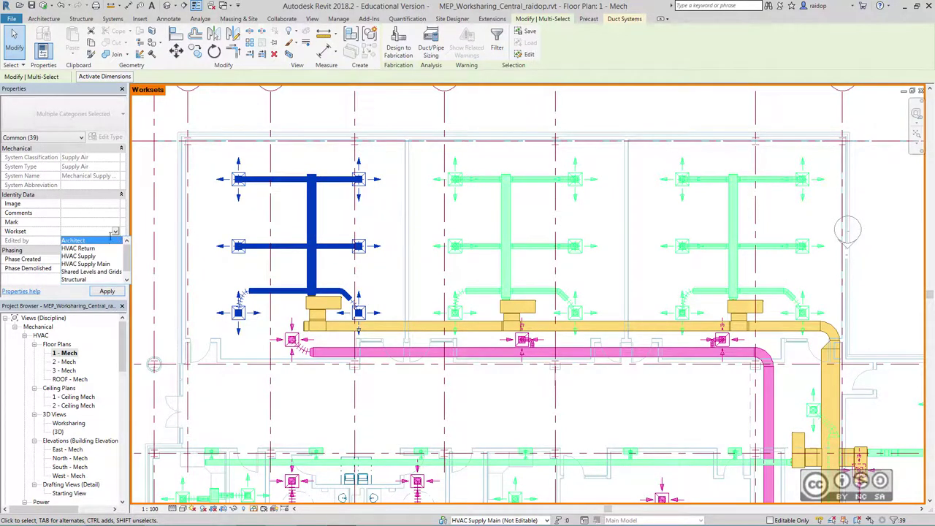
click(84, 255)
click(101, 293)
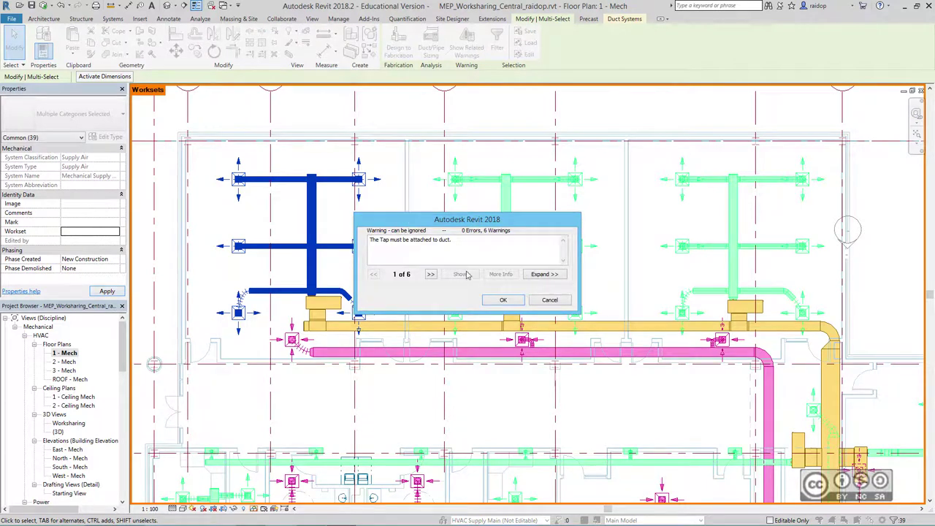
click(504, 302)
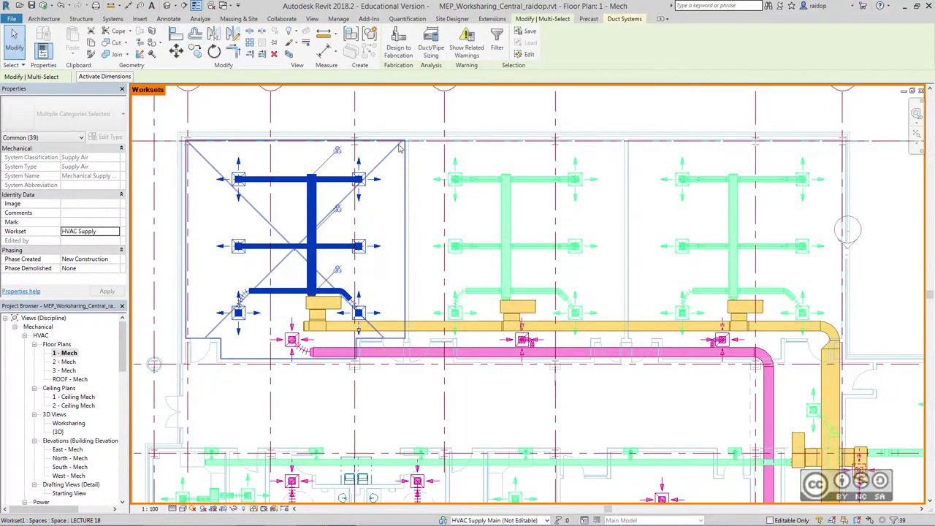
- Clear the selection and set Worksharing Display to Off in 1 - Mech
click(397, 107)
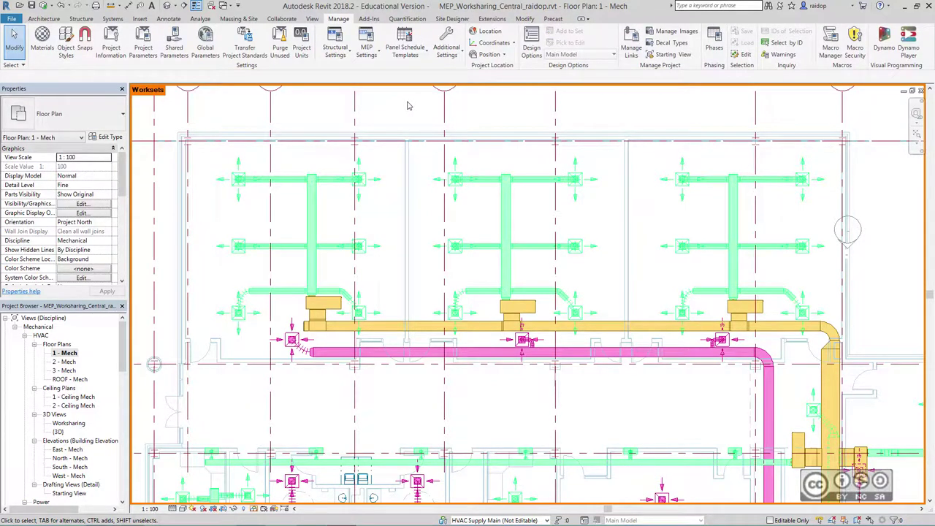
click(255, 509)
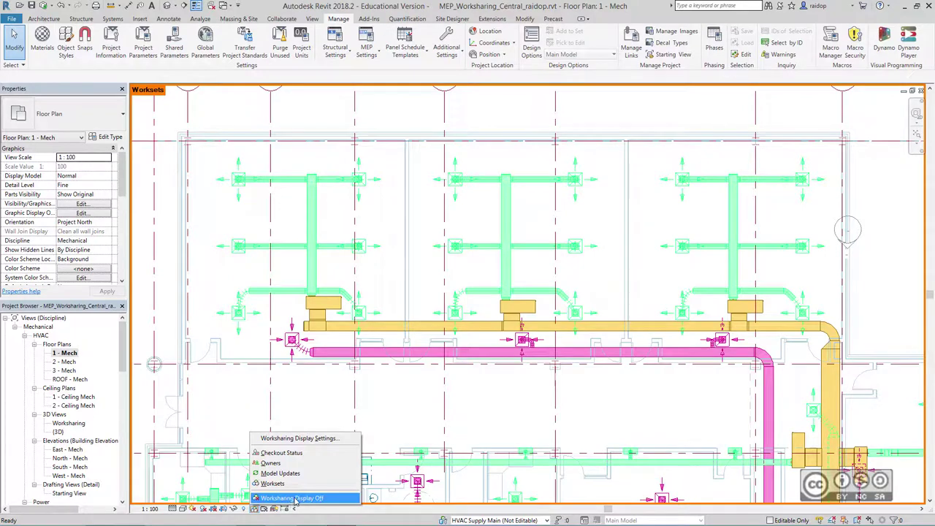
click(295, 499)
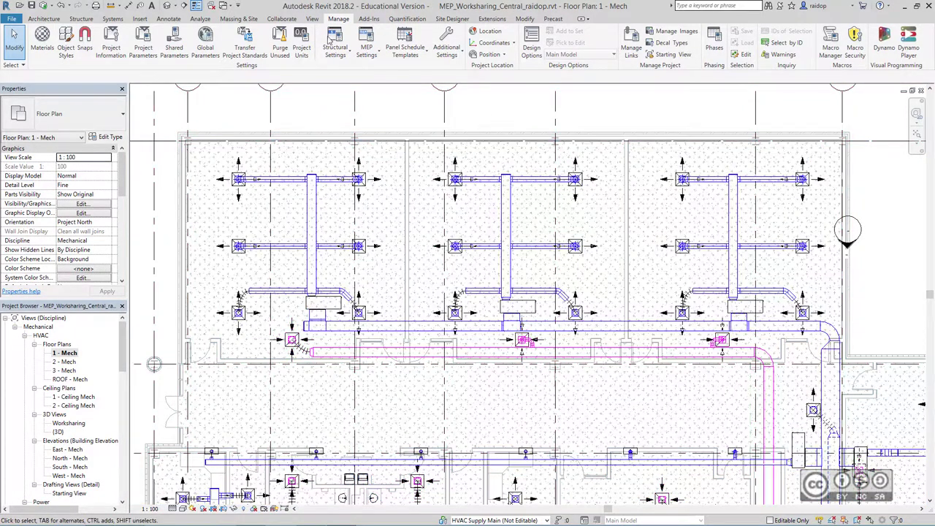
- Open Manage View Templates and review the Architectural Elevation template's workset visibility without changes
click(312, 20)
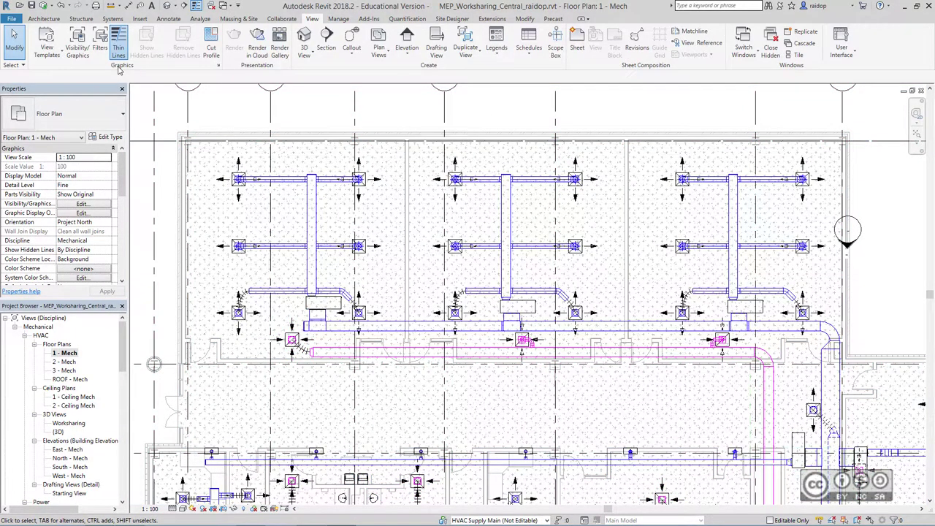
click(46, 46)
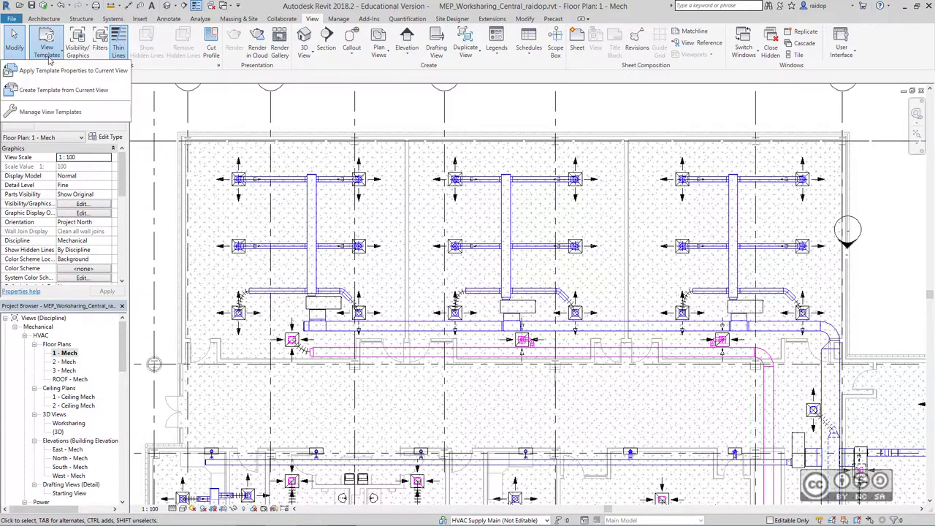
click(44, 111)
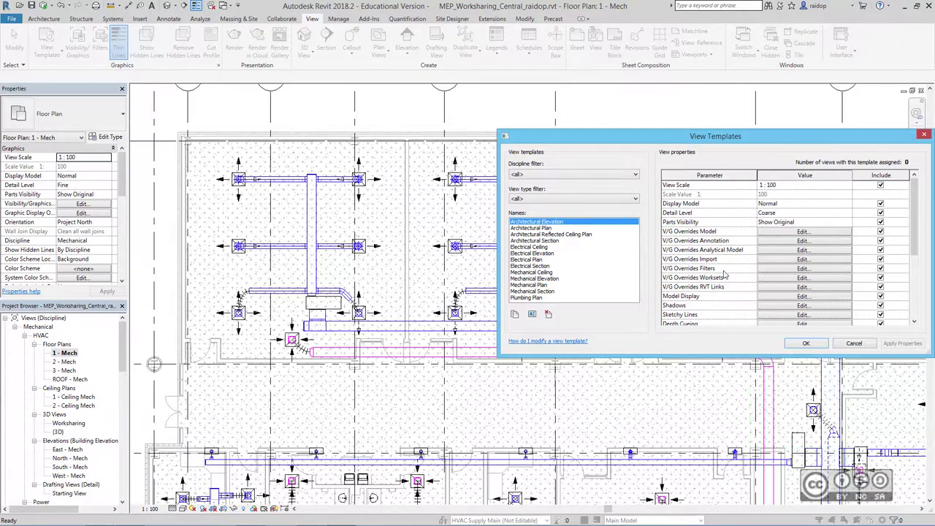
click(785, 279)
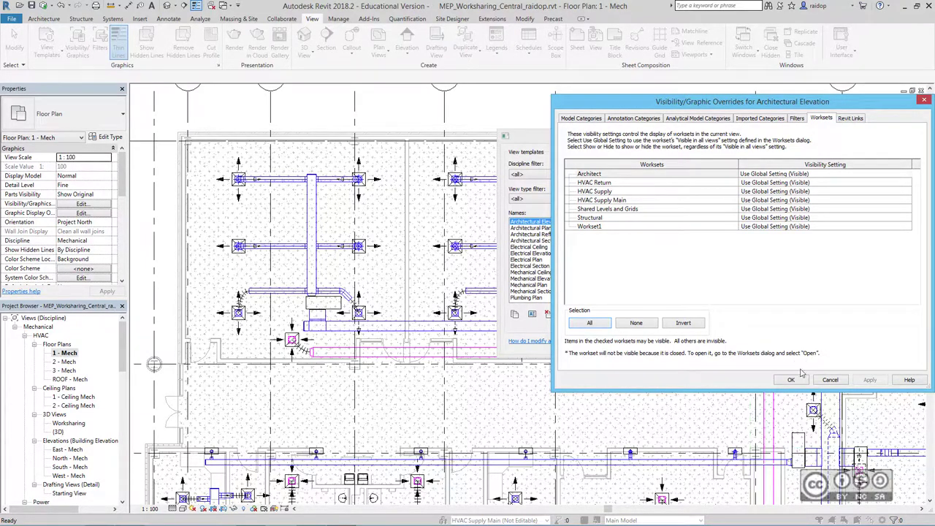
click(799, 378)
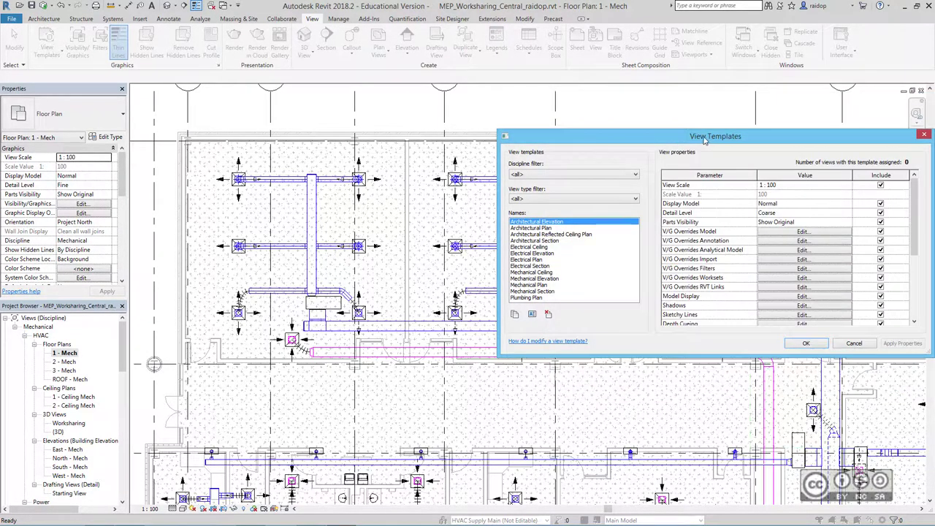
- Set the Structural workset to Hide in the Mechanical Plan template's V/G overrides and save
click(541, 291)
click(540, 285)
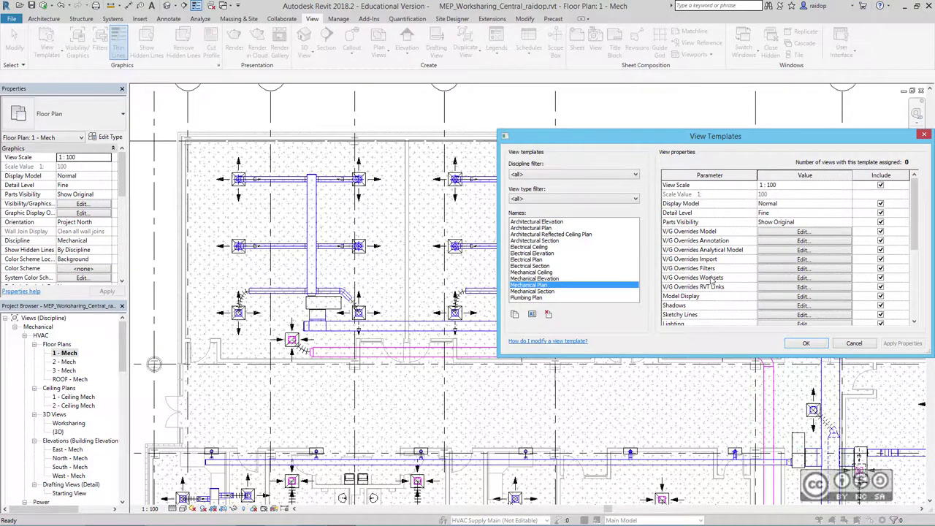
click(786, 279)
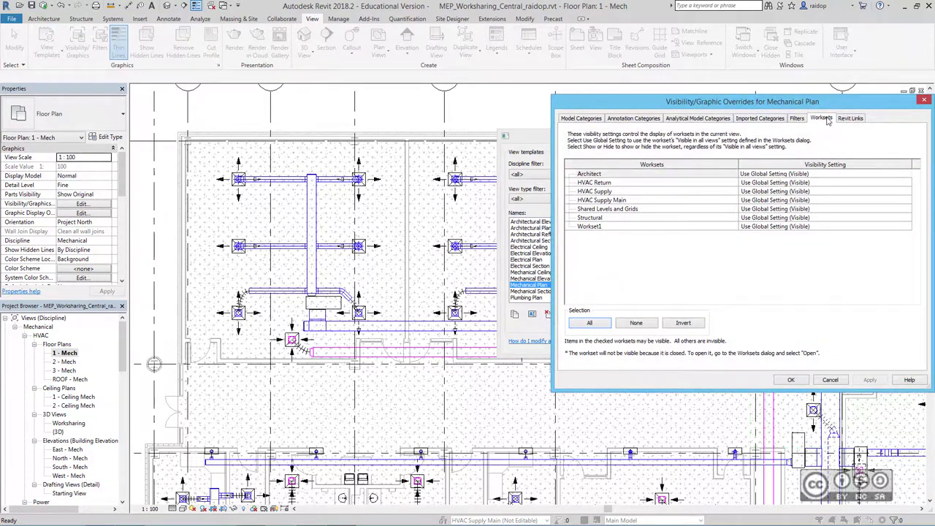
click(597, 220)
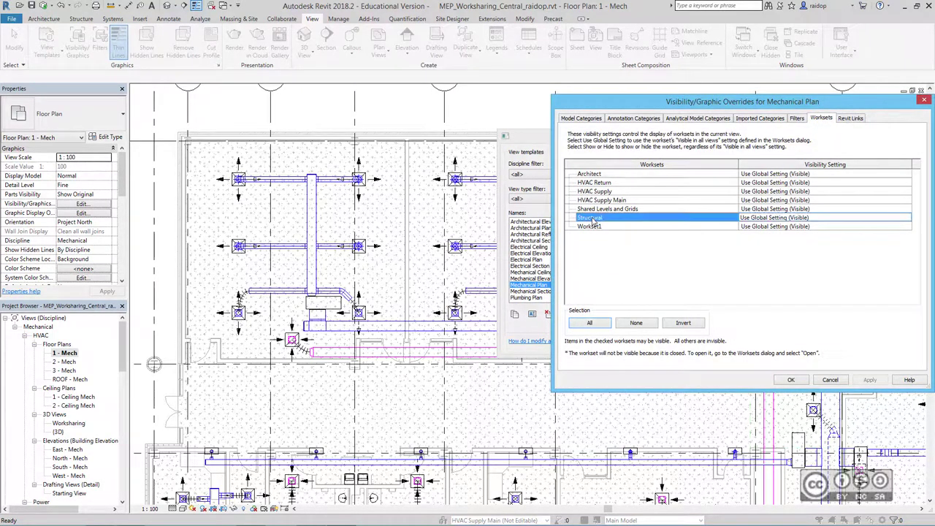
click(774, 217)
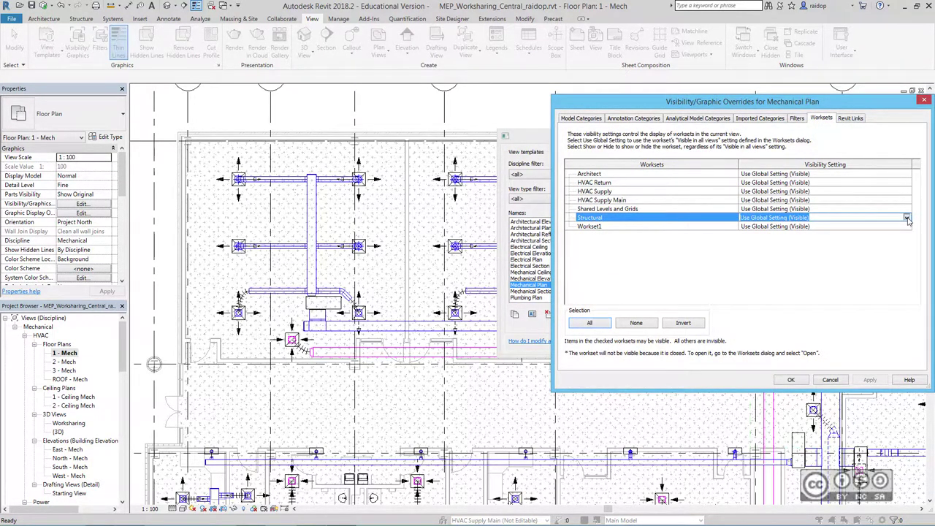
click(773, 217)
click(754, 233)
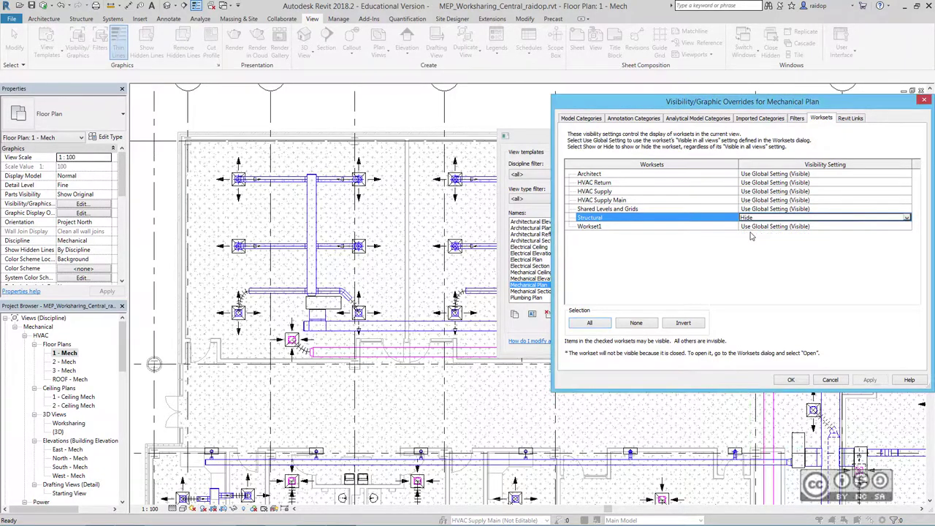
click(798, 383)
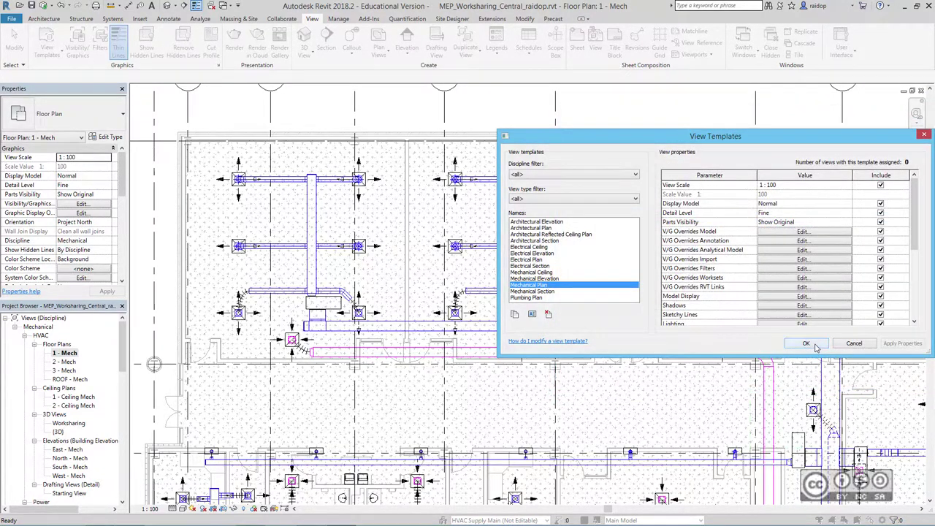
click(804, 346)
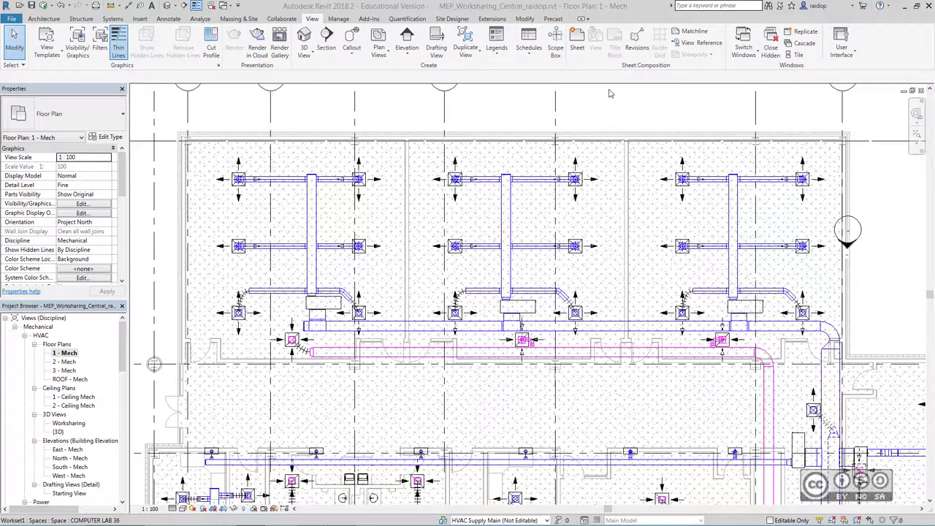
- Sign out of the Autodesk account, cancel out of Options, and close the local model with Ctrl+F4
click(849, 6)
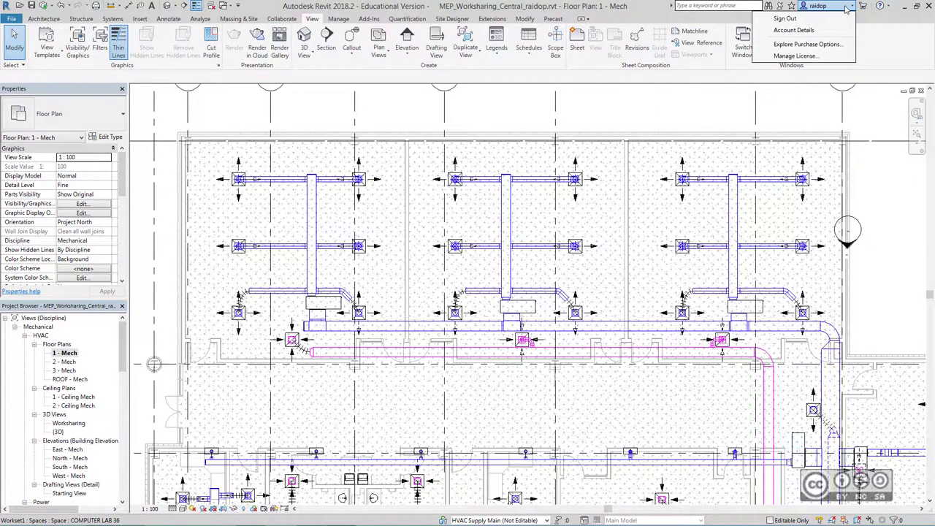
click(786, 18)
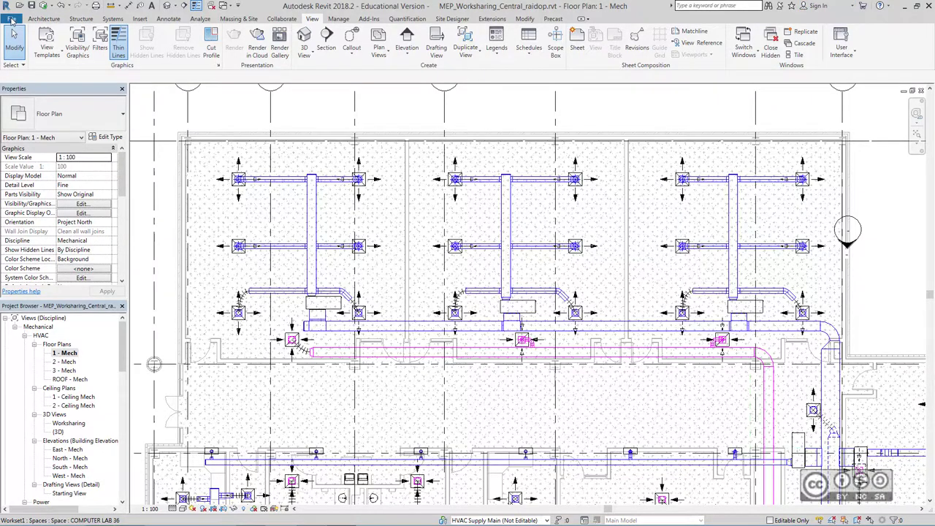
click(12, 19)
click(154, 331)
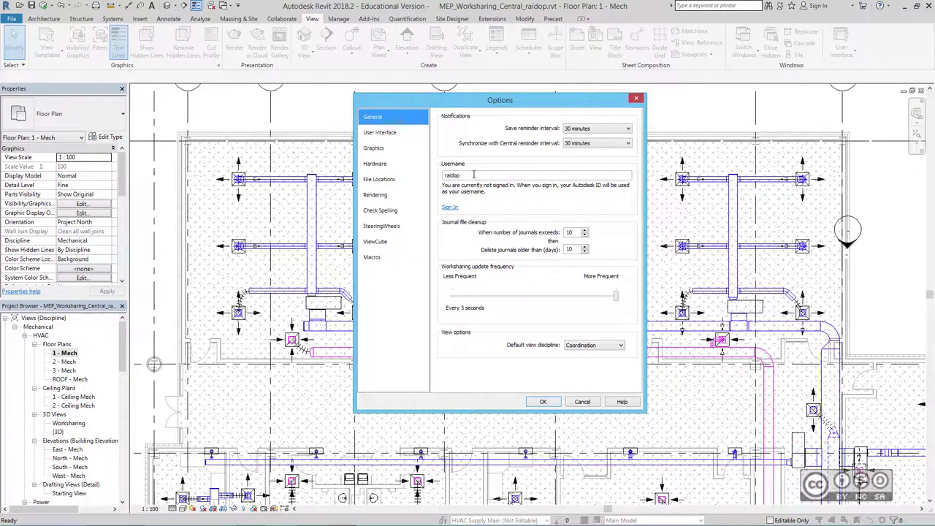
click(580, 402)
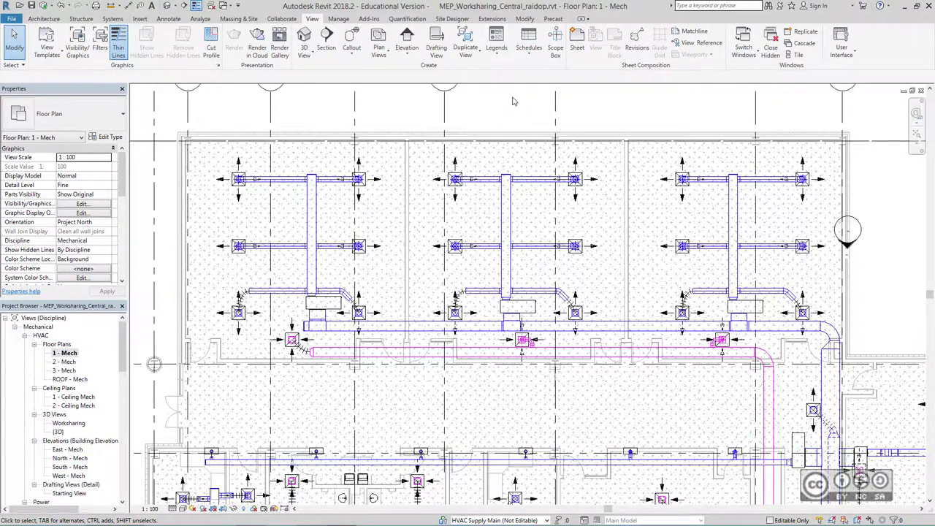
key(ctrl+F4)
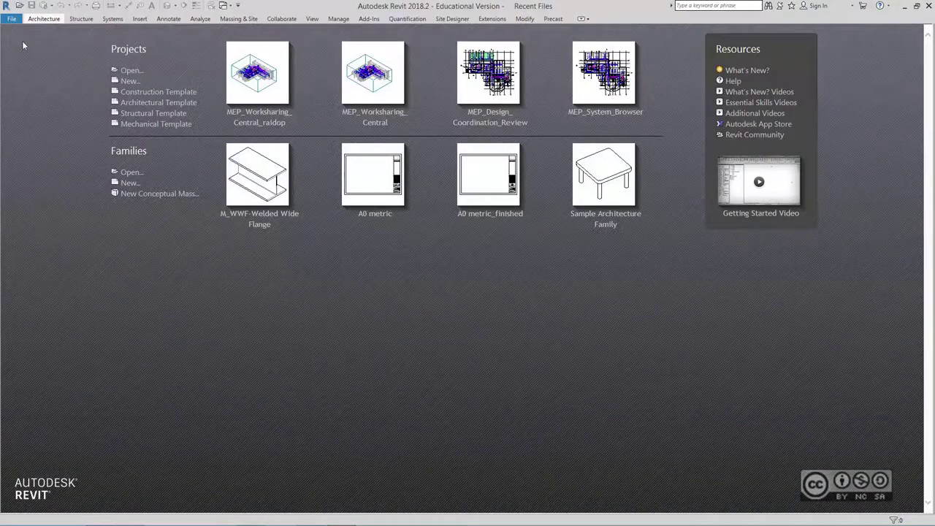
- In Options > General, replace the worksharing Username with the second user's name
click(12, 19)
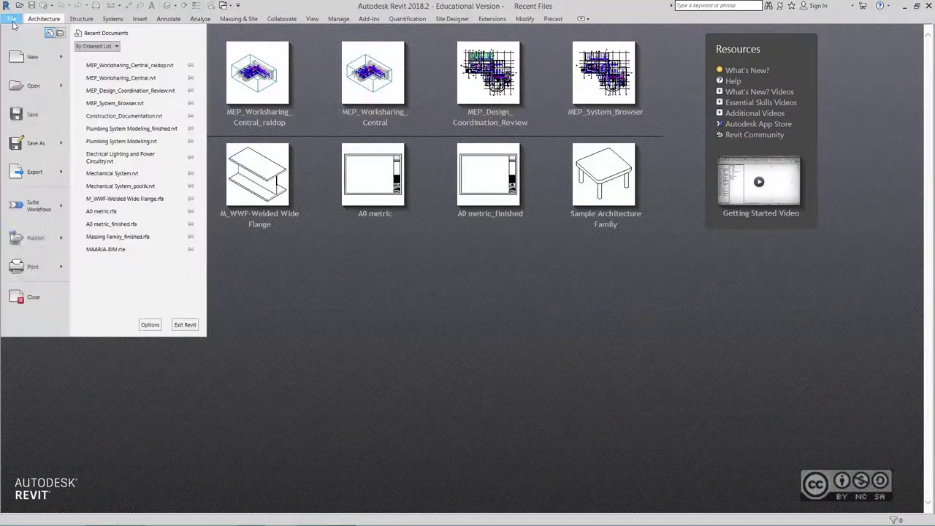
click(150, 326)
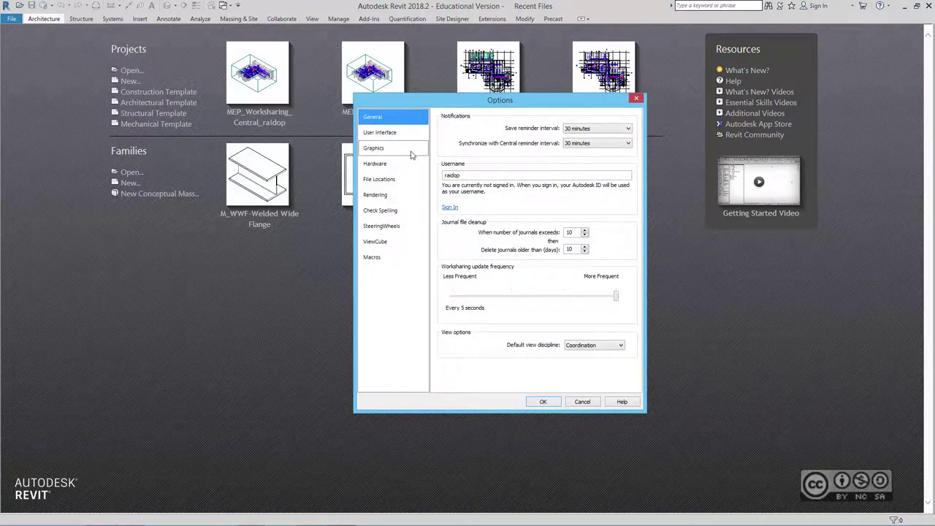
double_click(469, 176)
text(User2)
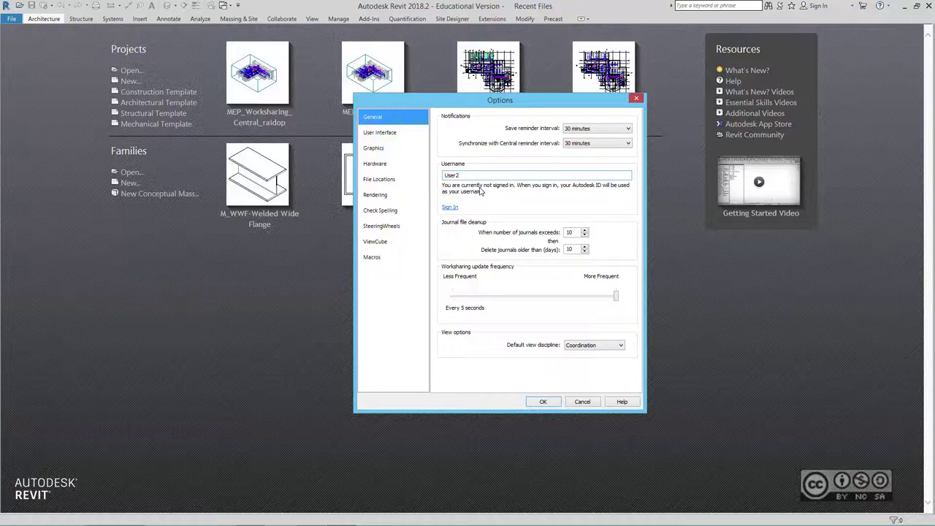
click(545, 402)
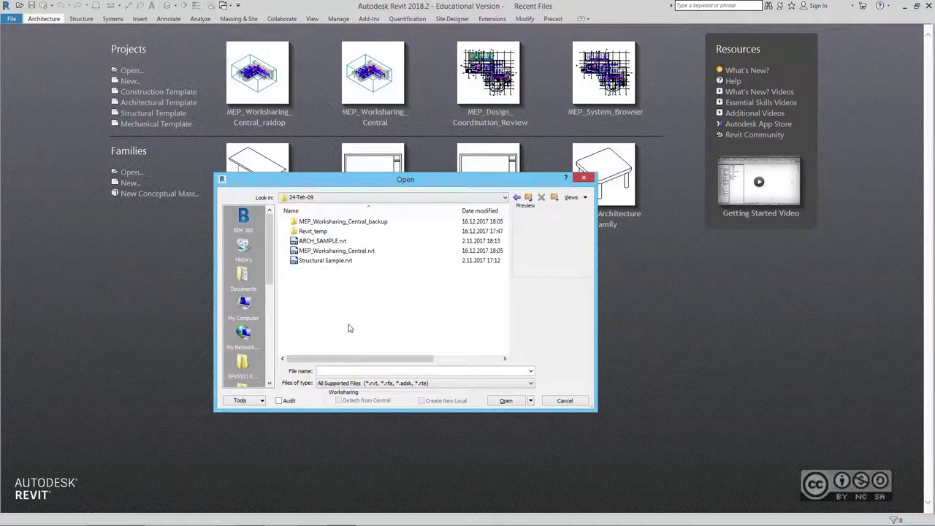
- Open MEP_Worksharing_Central.rvt with Create New Local to make the User2 local copy
click(338, 251)
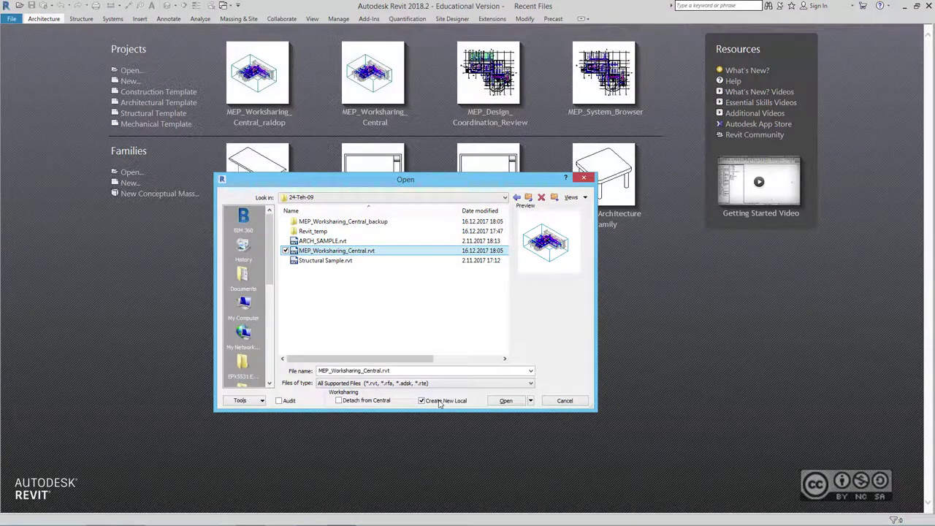
click(506, 401)
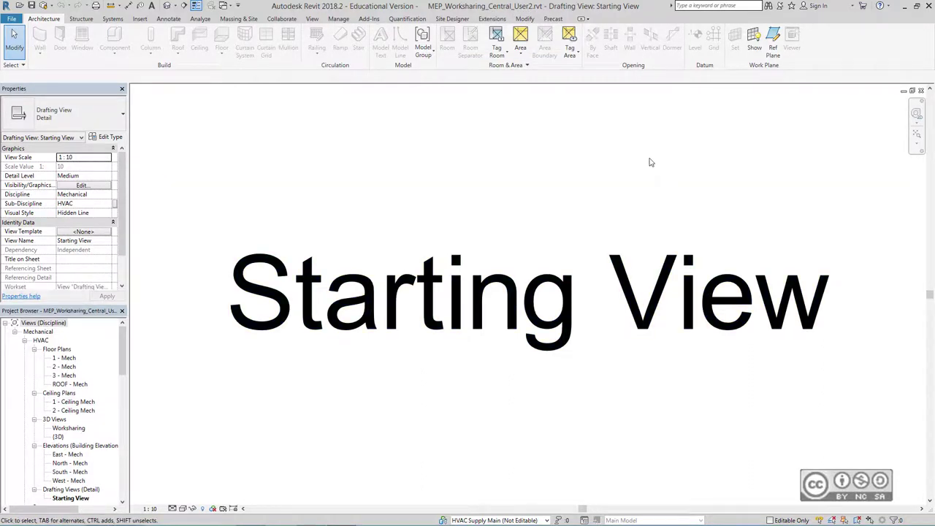
- Restore both Revit windows and tile them full-width, one session on top, one below
click(917, 6)
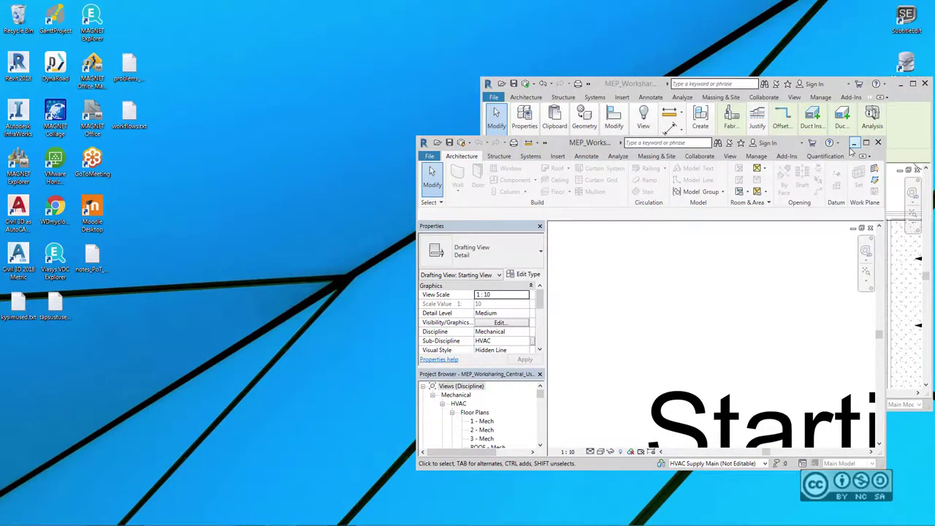
click(702, 83)
drag(701, 83, 221, 8)
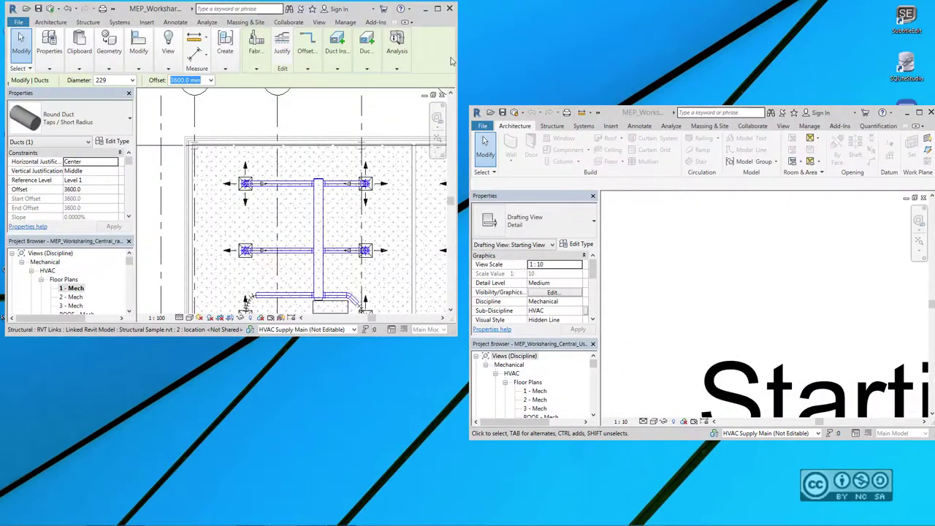
drag(454, 62, 926, 85)
drag(431, 338, 431, 284)
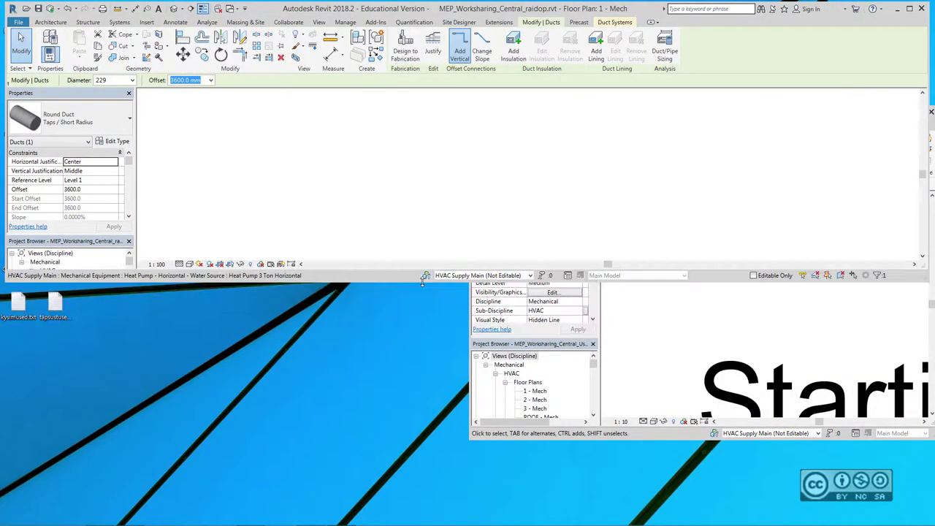
drag(701, 287, 234, 287)
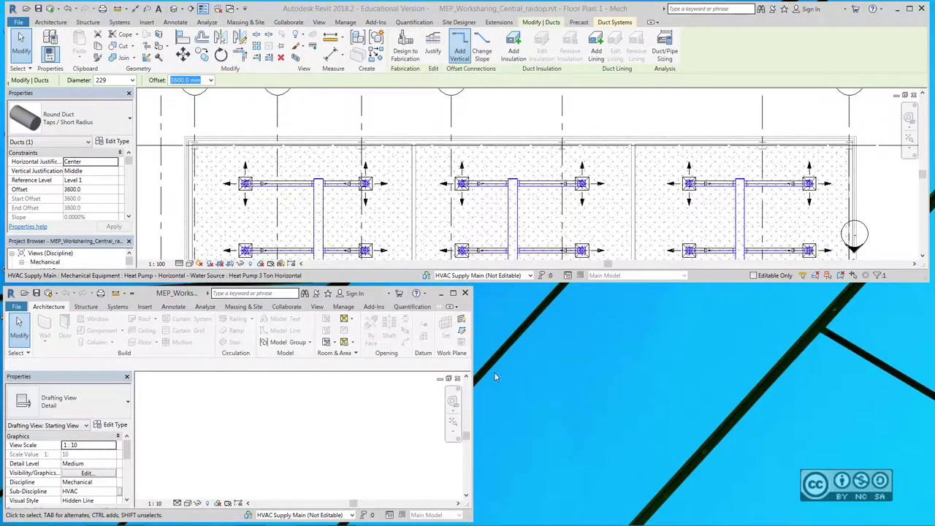
drag(477, 372, 926, 407)
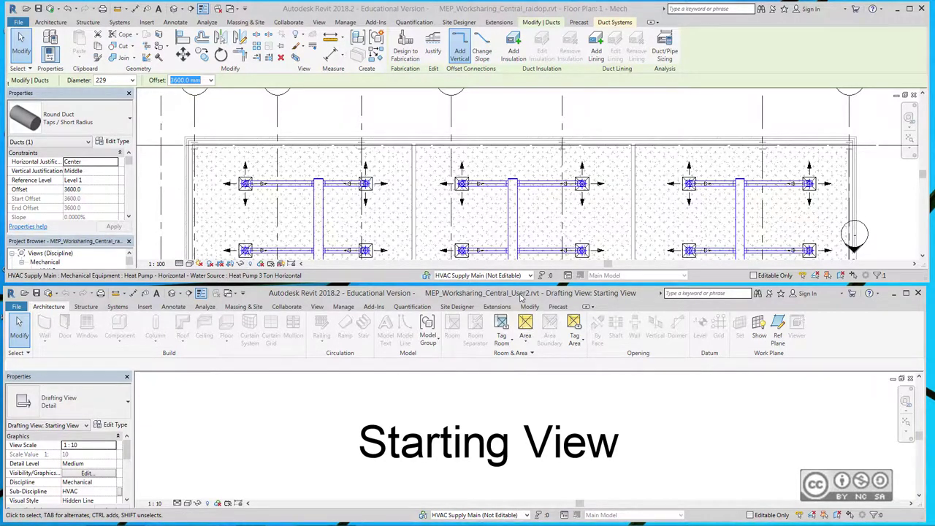
- Re-dock the lower session's Properties palette and open the 1 - Mech floor plan
drag(22, 377, 179, 385)
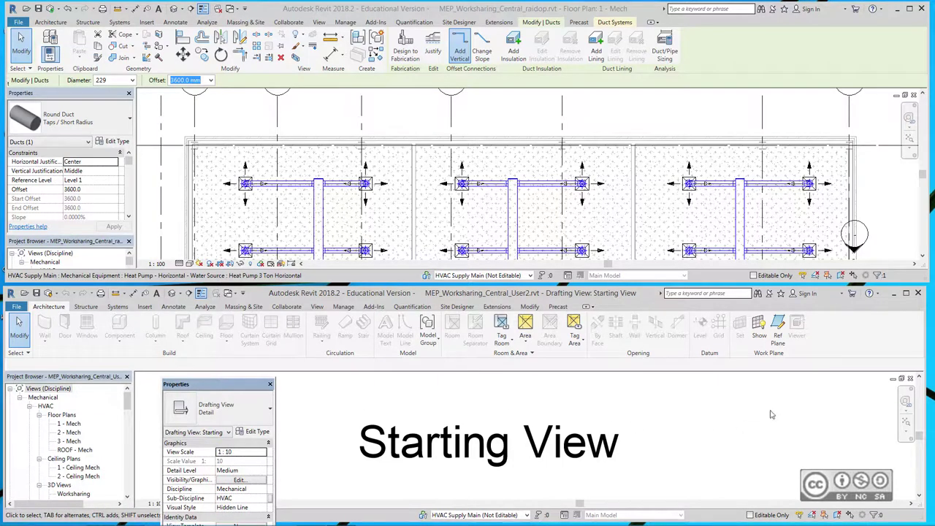
drag(849, 391, 853, 389)
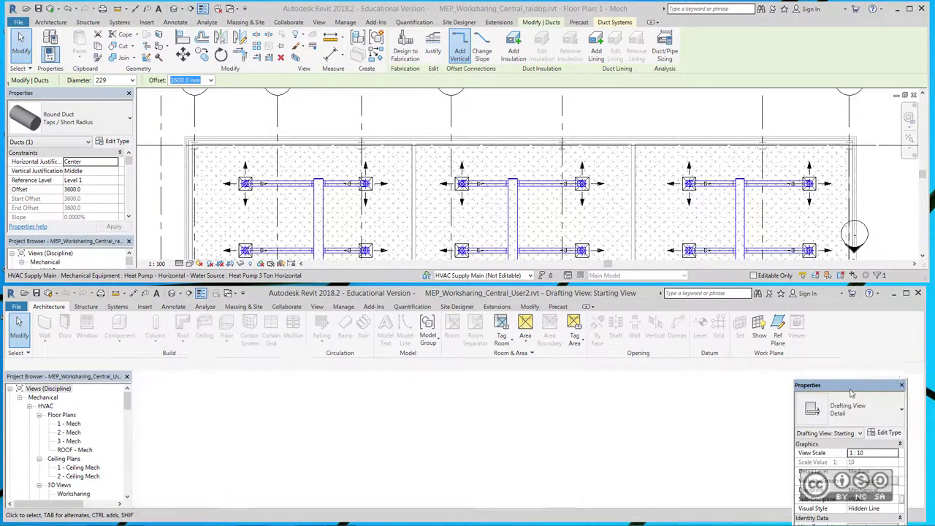
click(49, 388)
drag(127, 401, 127, 403)
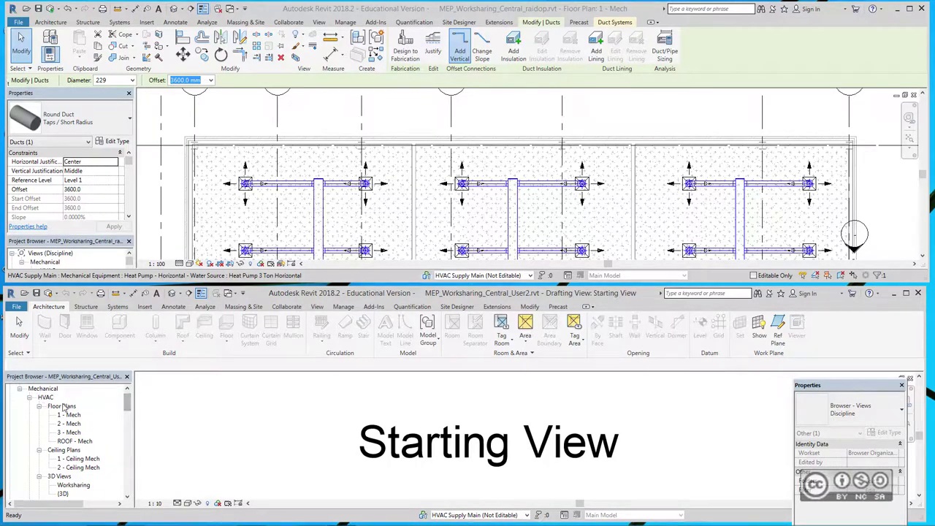
click(69, 415)
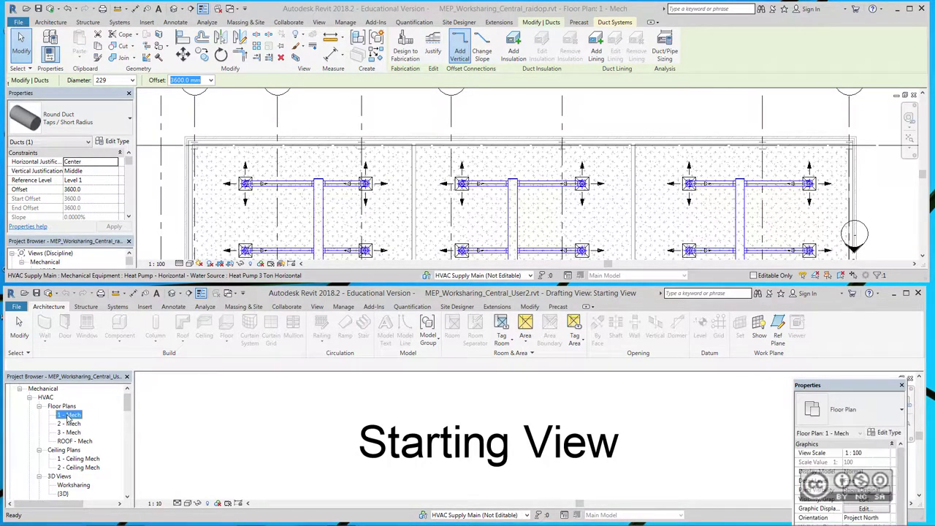
scroll(488, 420, up, 3)
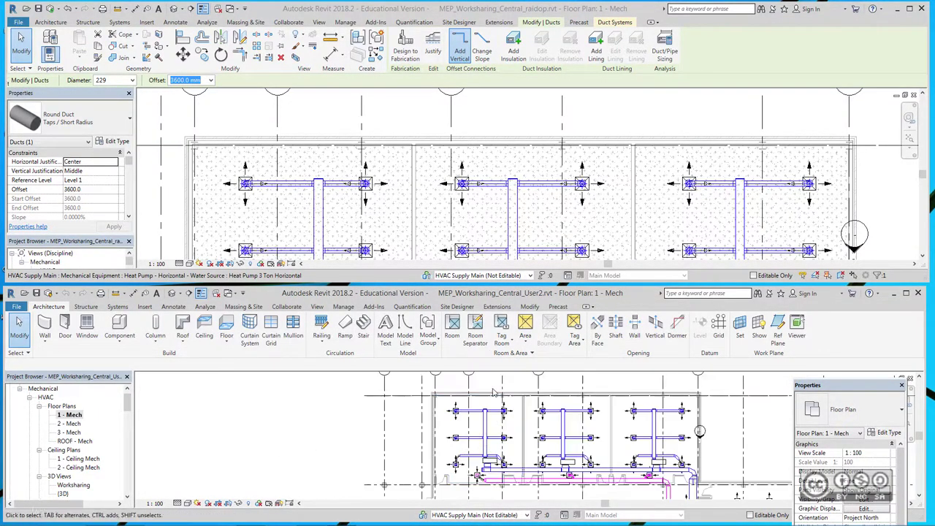
scroll(489, 420, up, 2)
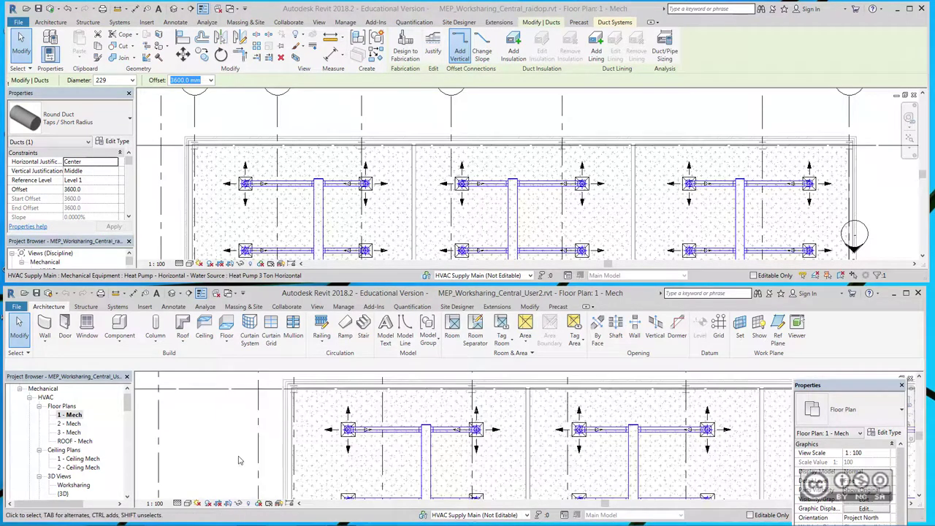
- Set the lower session's Worksharing Display to Owners in the 1 - Mech plan
click(259, 507)
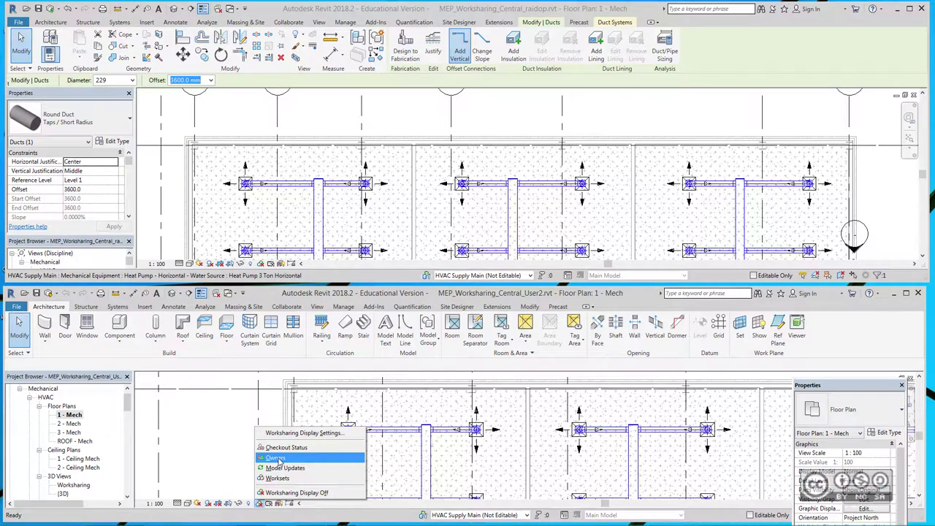
click(277, 476)
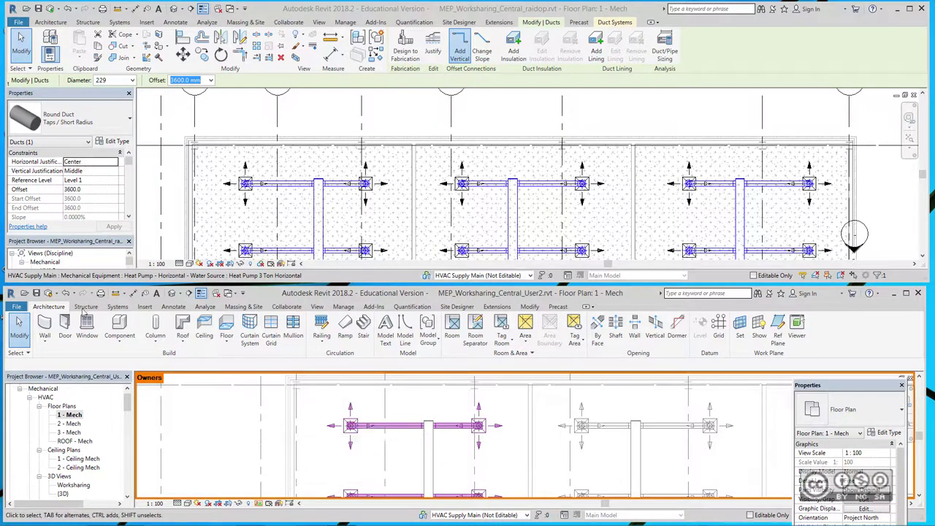
click(118, 307)
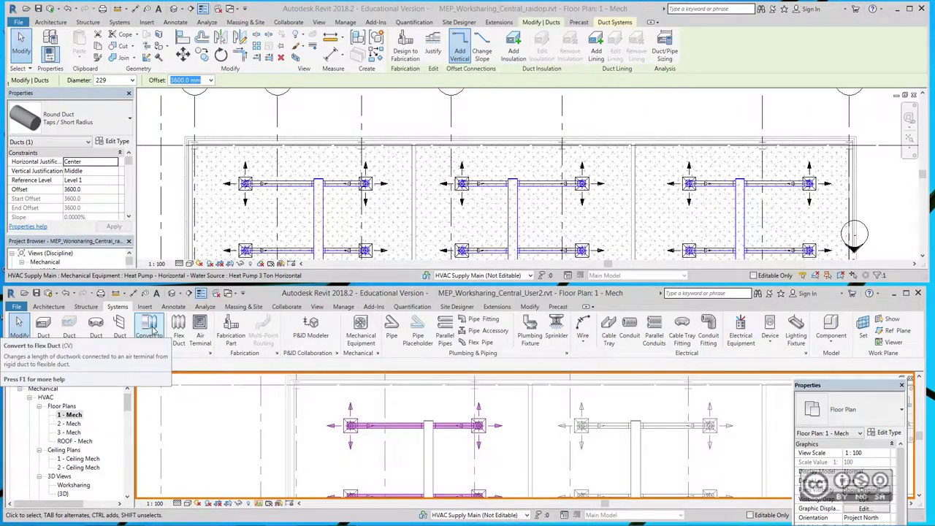
- Try Convert to Flex Duct at 1200 max length on the diffuser, place an edit request, then cancel
click(149, 329)
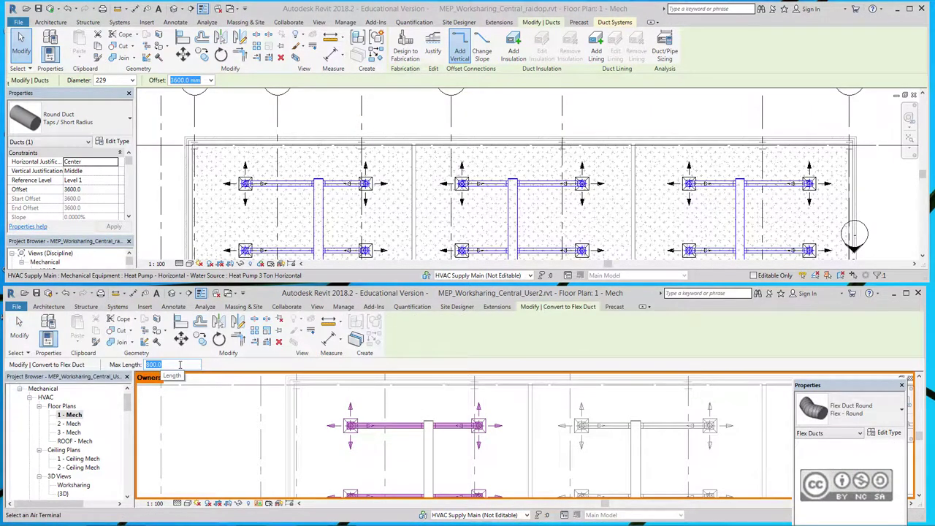
text(1200)
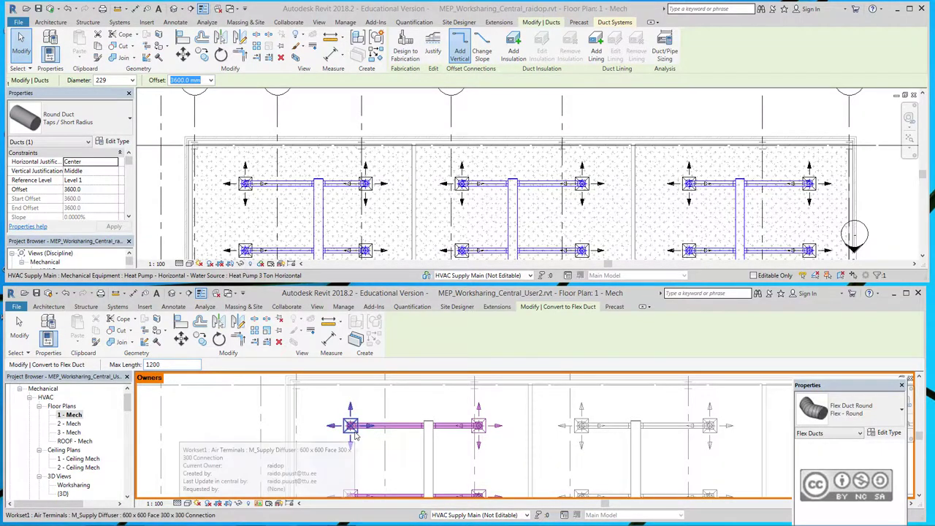
mouse_move(351, 426)
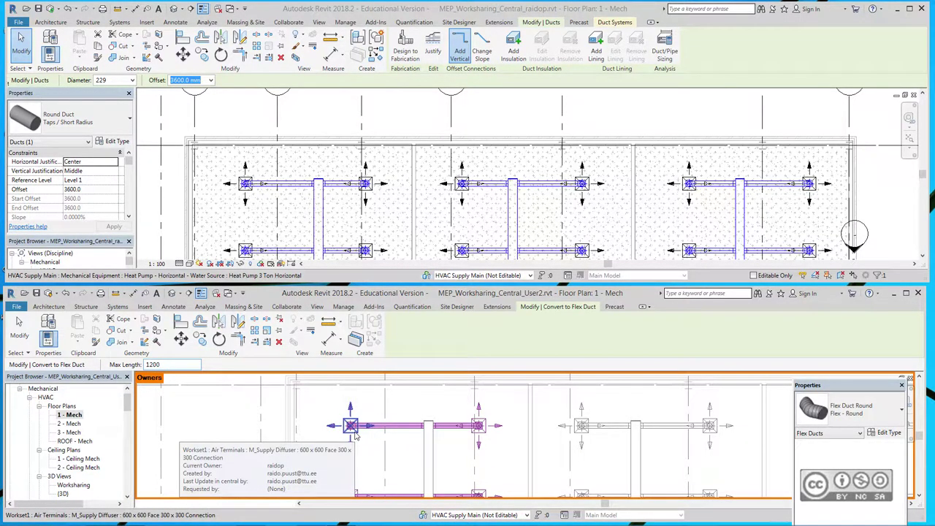
click(356, 436)
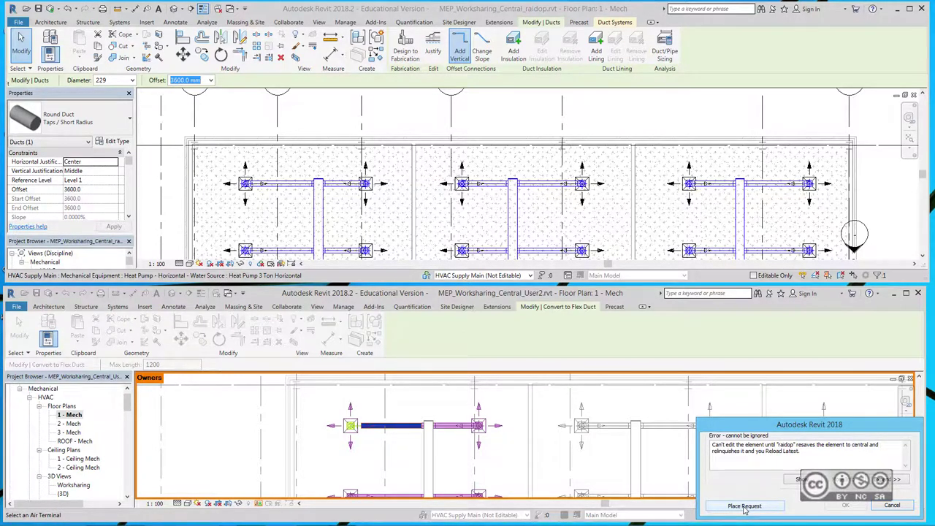
click(745, 506)
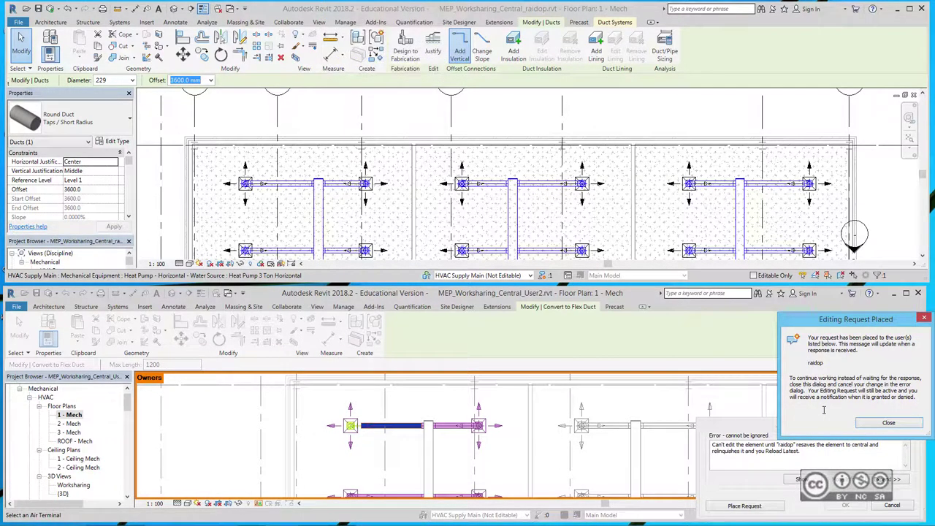
click(889, 424)
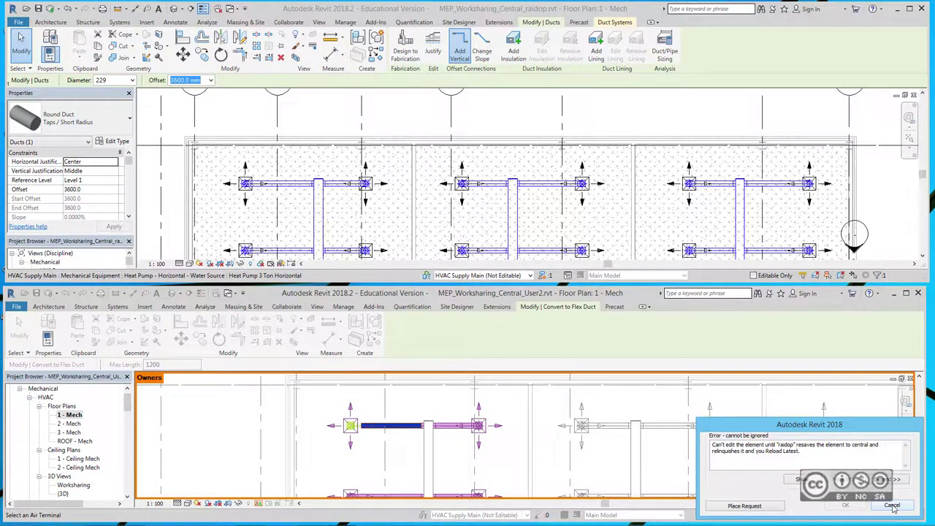
click(892, 505)
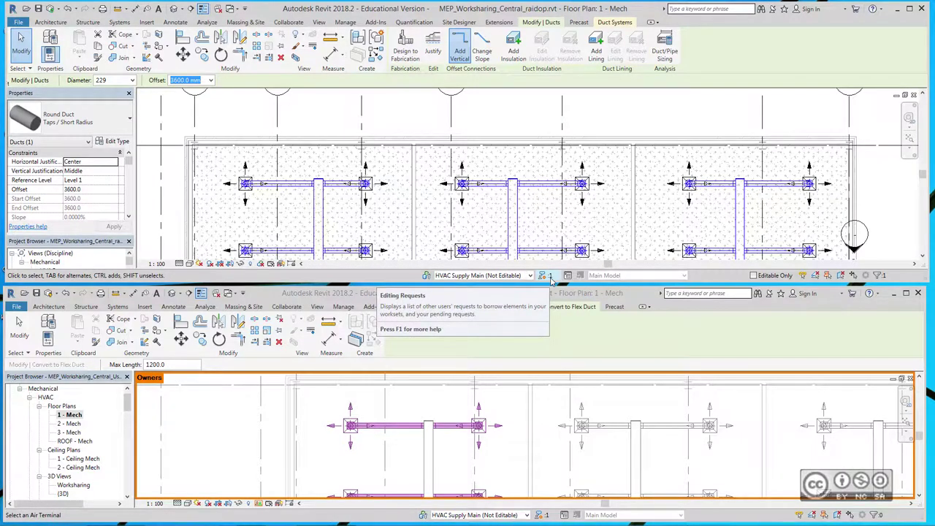
click(550, 278)
click(394, 56)
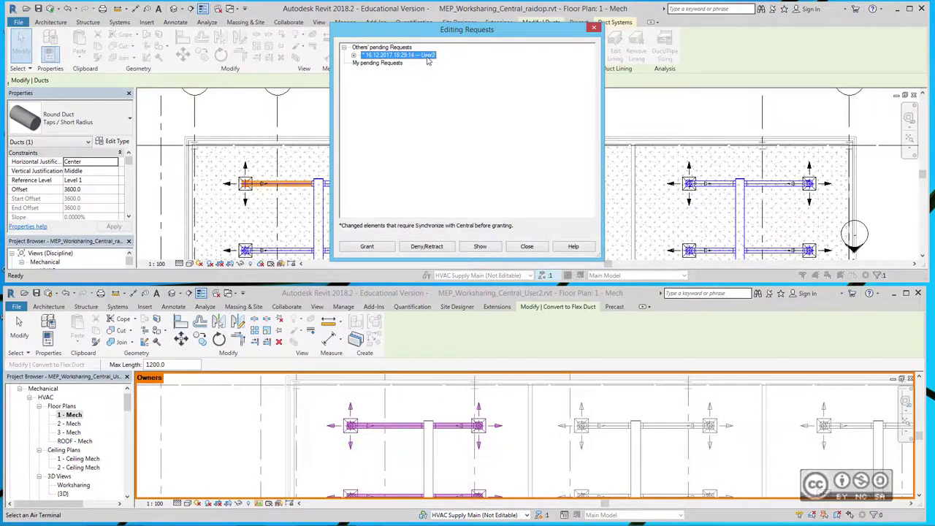
double_click(429, 62)
drag(426, 32, 488, 35)
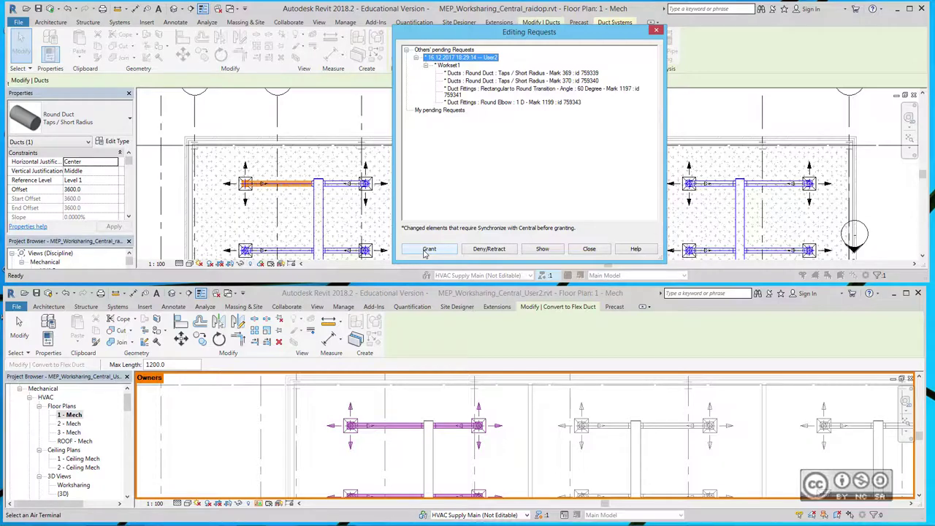
click(427, 250)
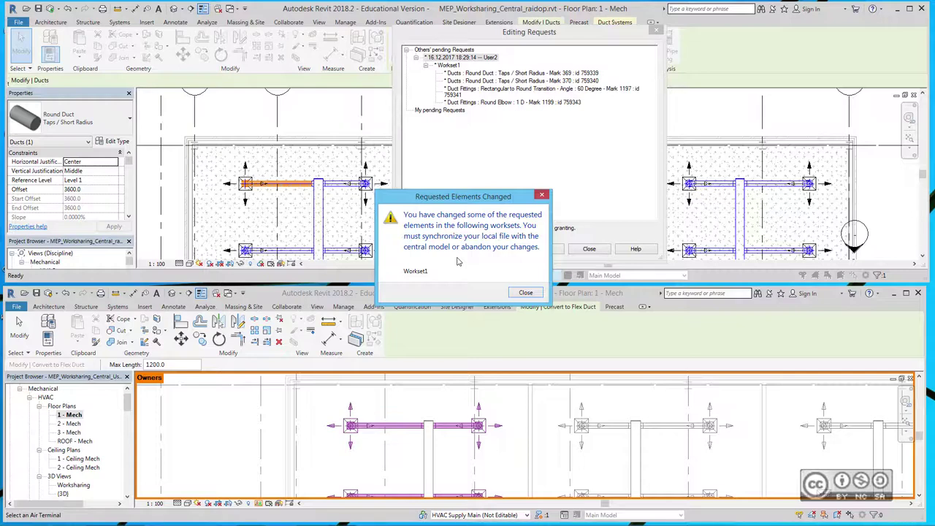
click(525, 292)
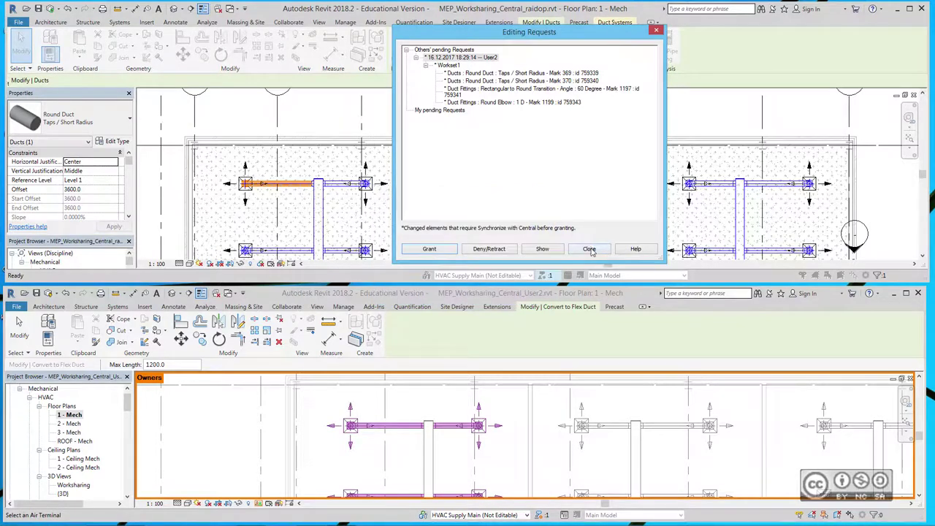
click(589, 249)
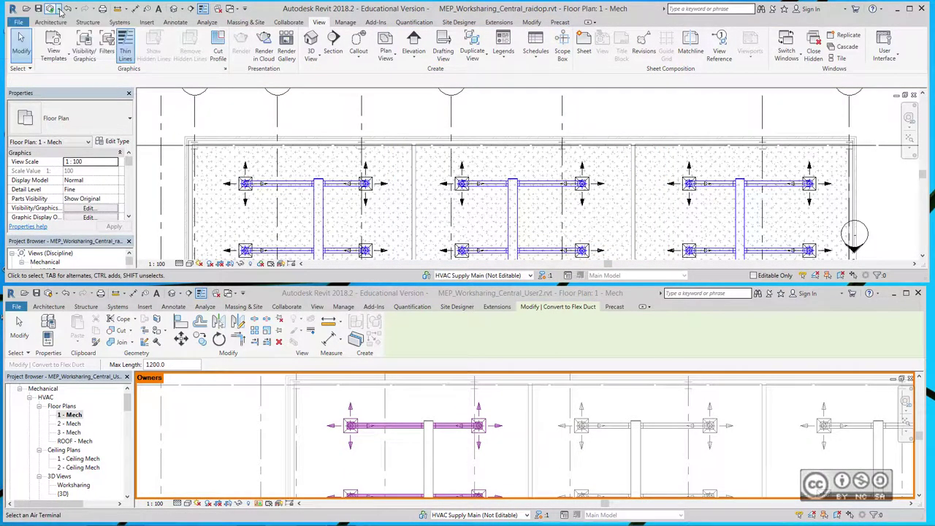
- Synchronize the upper session with central, relinquishing borrowed elements, to grant the edit request
click(57, 8)
click(56, 28)
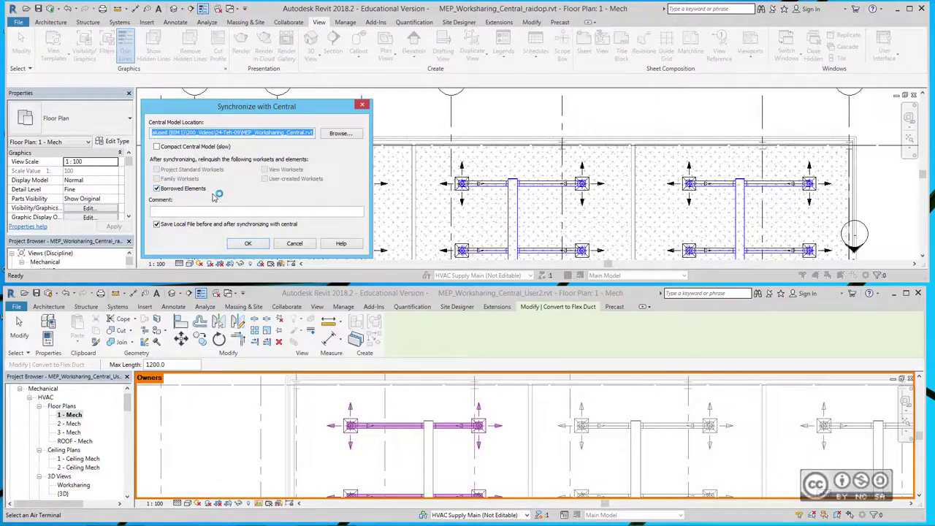
click(249, 245)
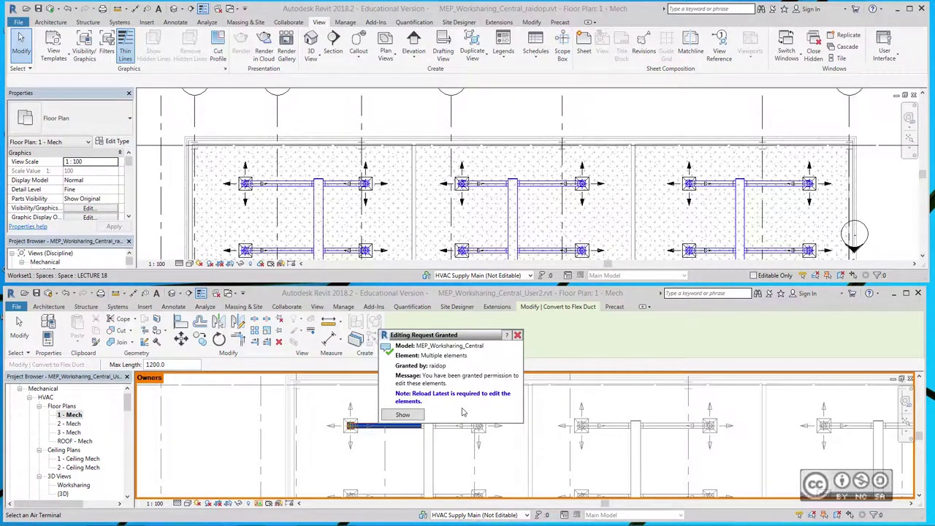
- Zoom to the newly granted elements in the User2 session and dismiss the edit-granted notice
click(402, 414)
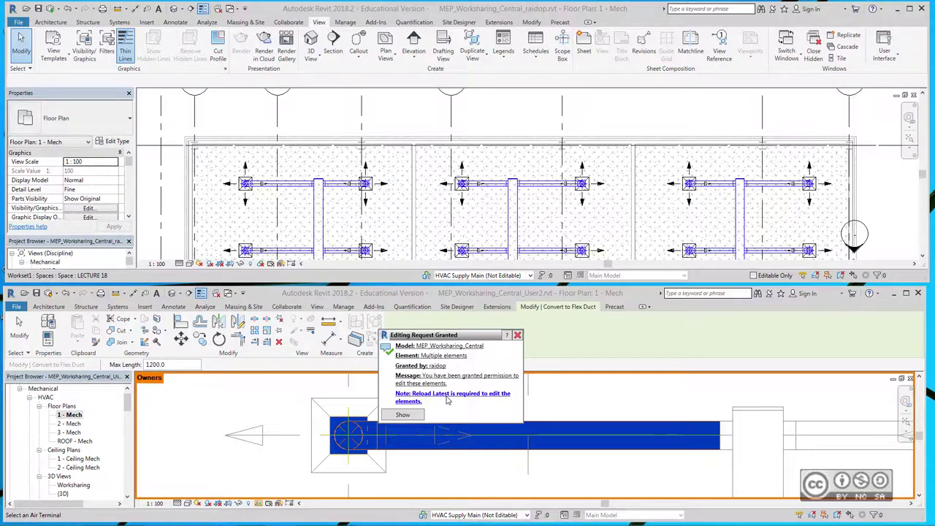
click(453, 398)
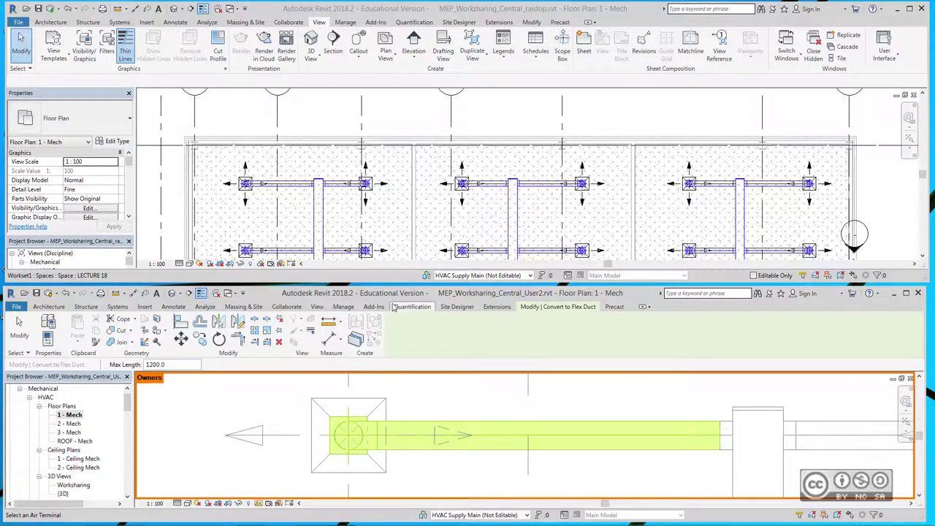
click(287, 307)
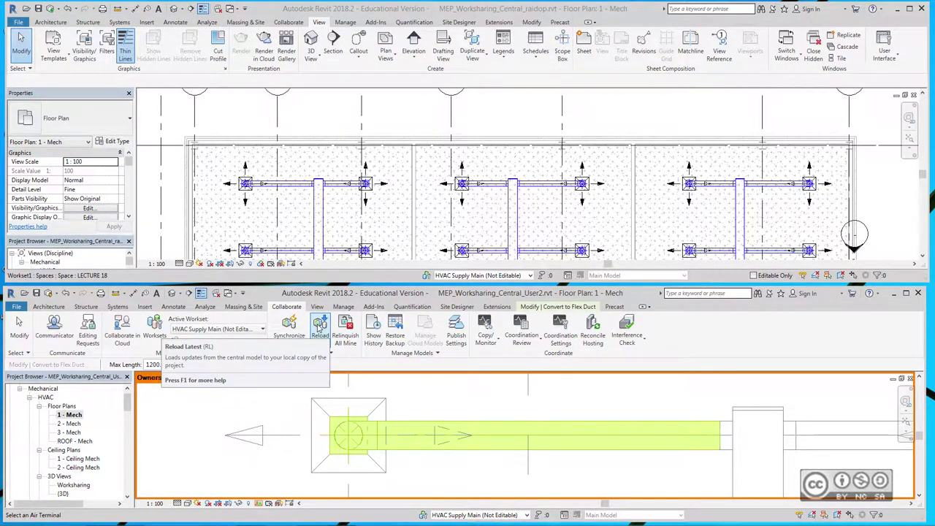
- Start Convert to Flex Duct and pick the supply diffuser air terminal
click(116, 307)
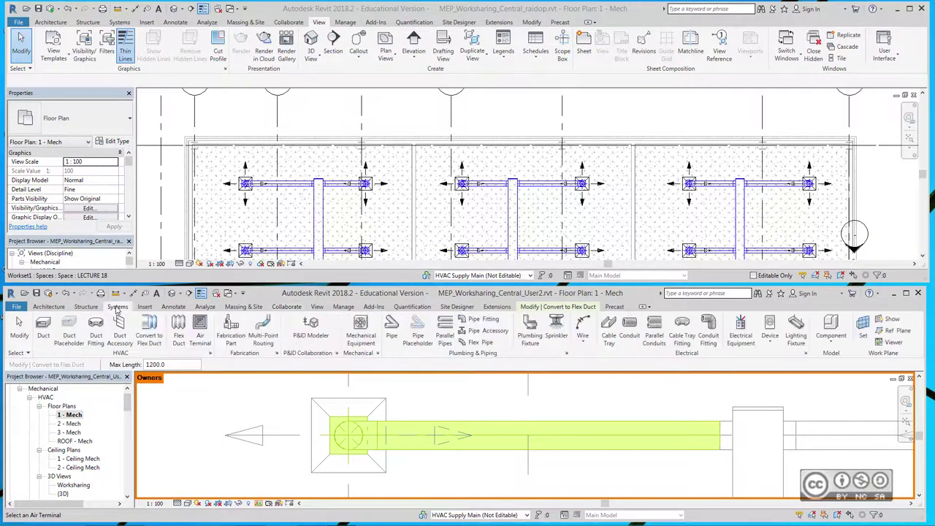
click(148, 334)
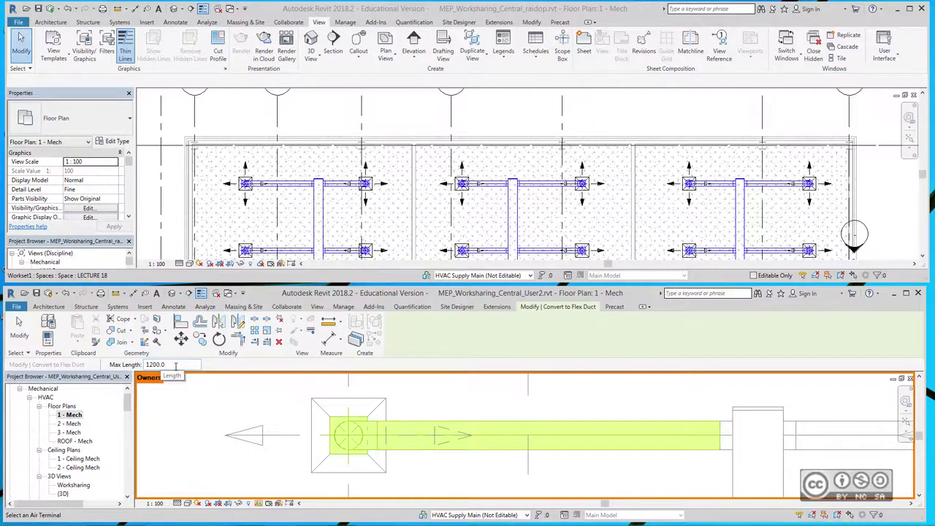
scroll(541, 402, down, 2)
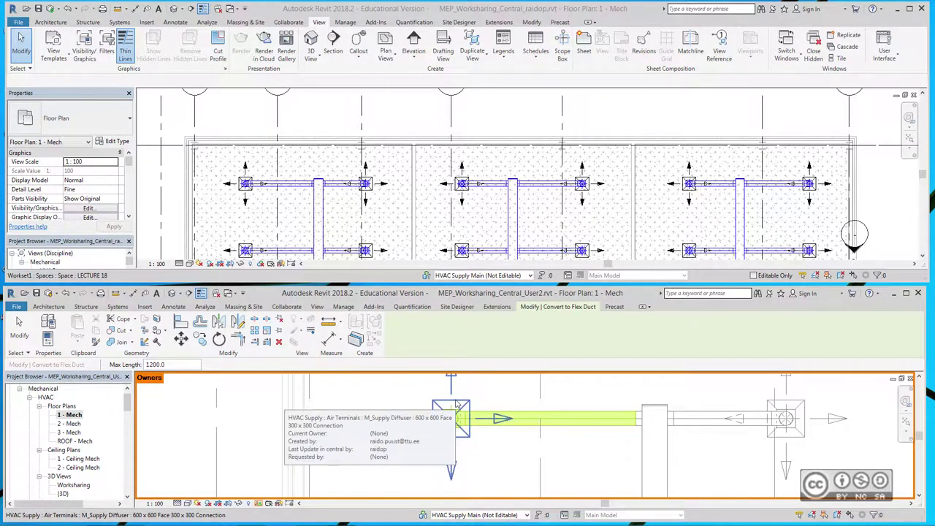
click(457, 403)
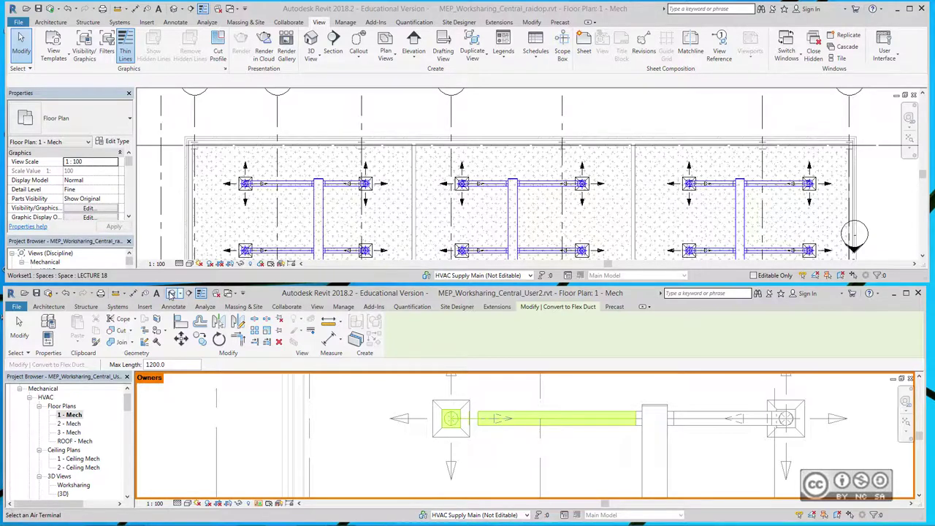
- Open the Default 3D view and set its visual style to Wireframe
click(172, 293)
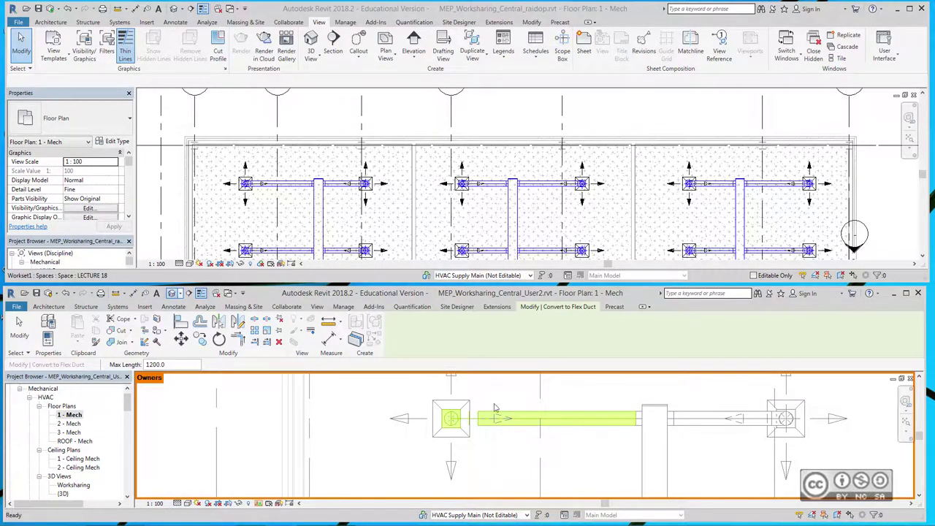
click(187, 503)
click(219, 442)
scroll(547, 431, up, 4)
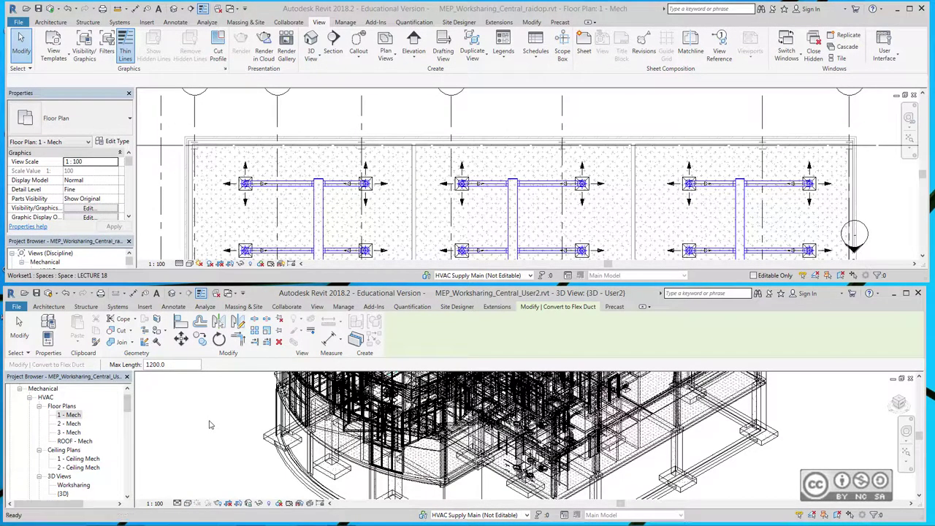
- Hide the ARCH_SAMPLE and Structural Sample Revit links via Visibility/Graphics (VG)
key(v)
key(g)
click(850, 118)
click(578, 162)
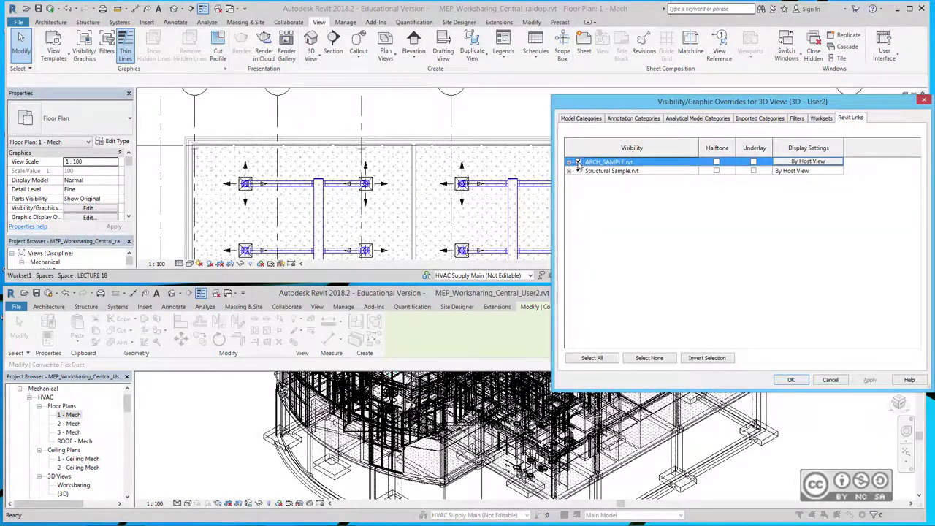
click(578, 170)
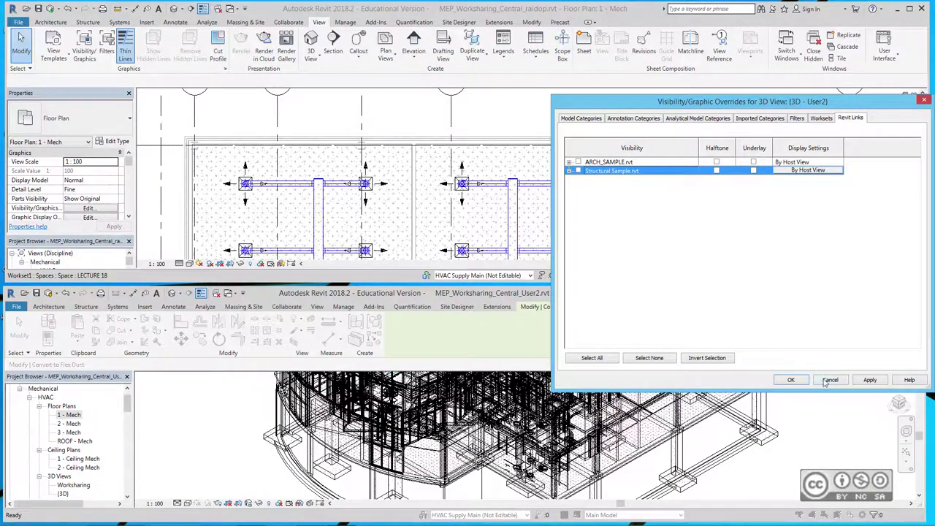
click(796, 380)
- Check the ductwork in the 3D view, then switch back to Floor Plan: 1 - Mech
scroll(533, 448, down, 1)
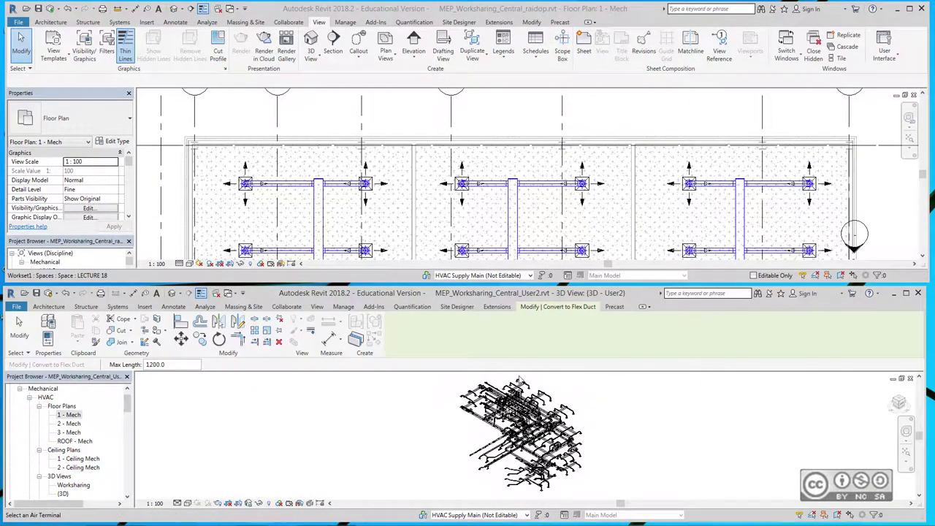
scroll(519, 384, up, 3)
scroll(517, 385, up, 1)
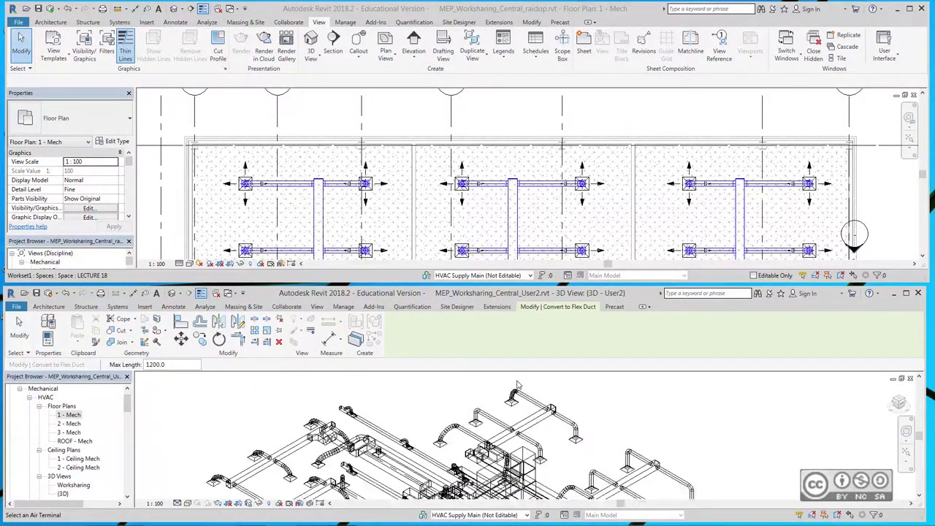
scroll(517, 385, up, 1)
scroll(517, 385, up, 1)
mouse_move(517, 386)
middle_down()
mouse_move(519, 443)
mouse_move(512, 438)
middle_up()
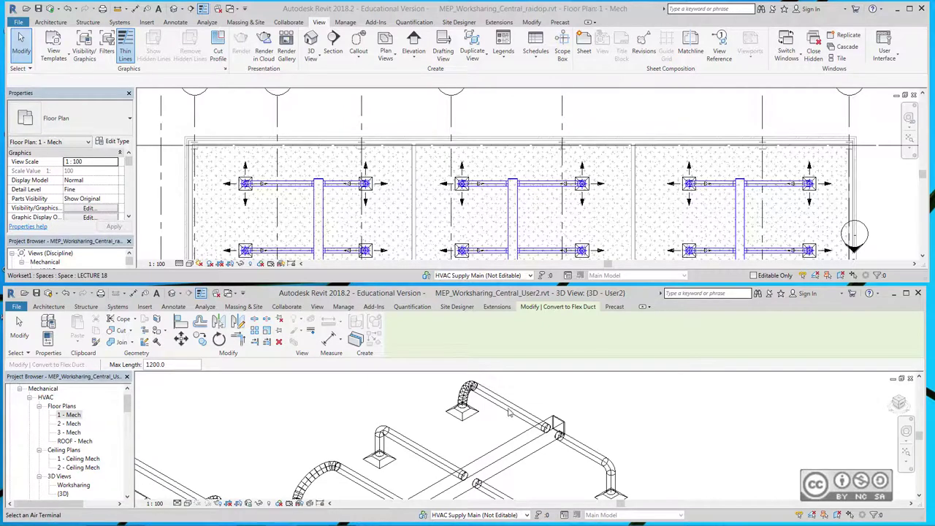
middle_drag(496, 424, 503, 430)
click(234, 294)
click(190, 319)
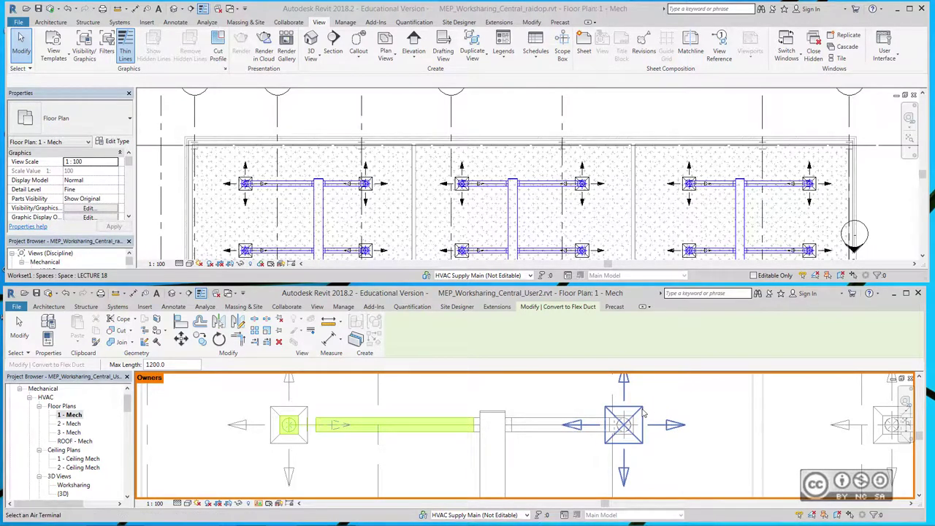
- Convert the supply diffuser's duct to flex duct, then maximize the raidop model window
mouse_move(536, 455)
middle_down()
mouse_move(533, 416)
mouse_move(590, 451)
middle_up()
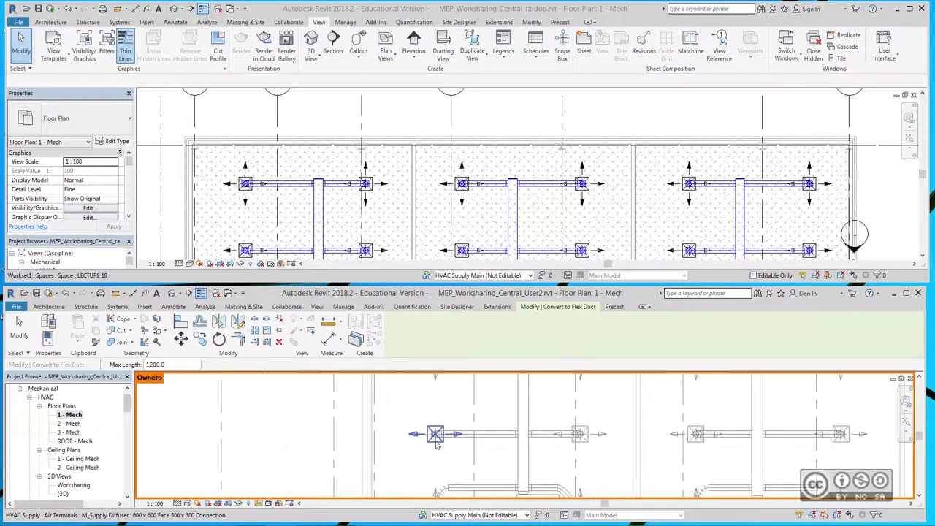
click(590, 452)
key(Escape)
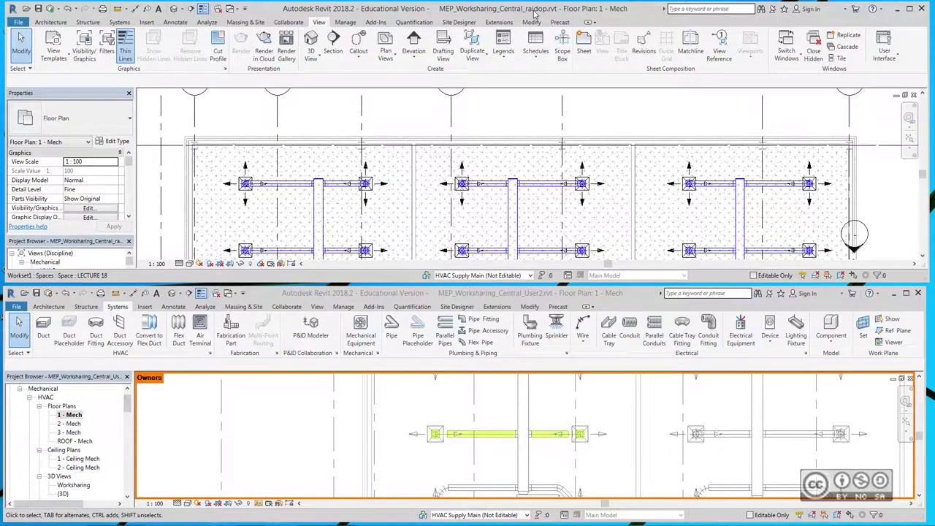
click(910, 9)
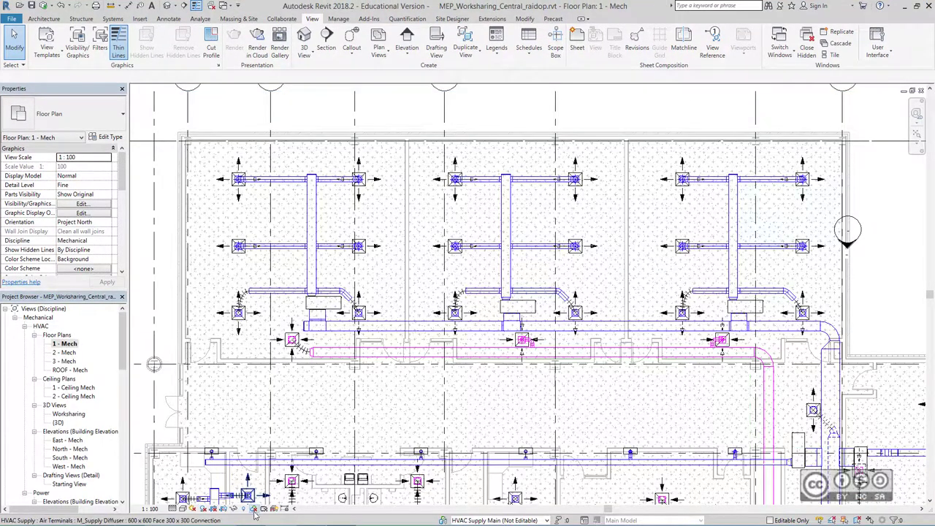
- Set the raidop view's Worksharing Display to Checkout Status
click(255, 510)
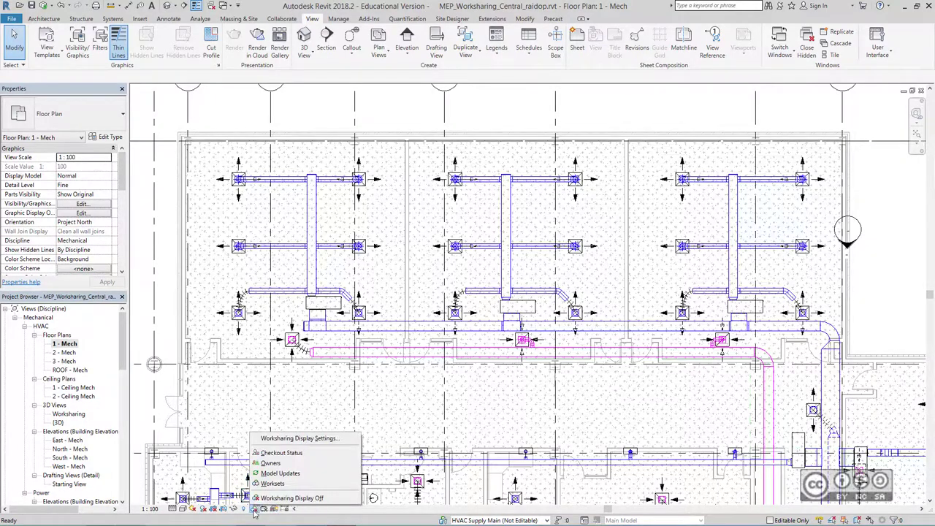
click(280, 454)
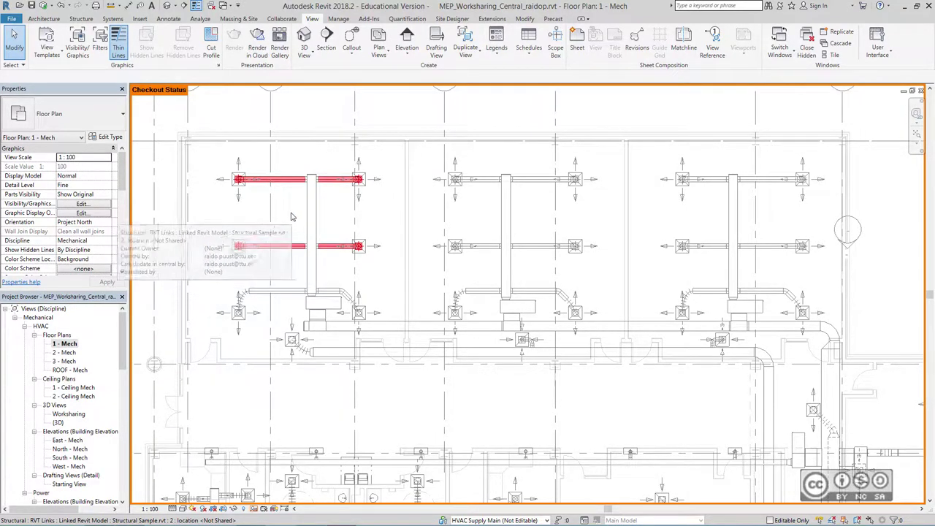
mouse_move(475, 146)
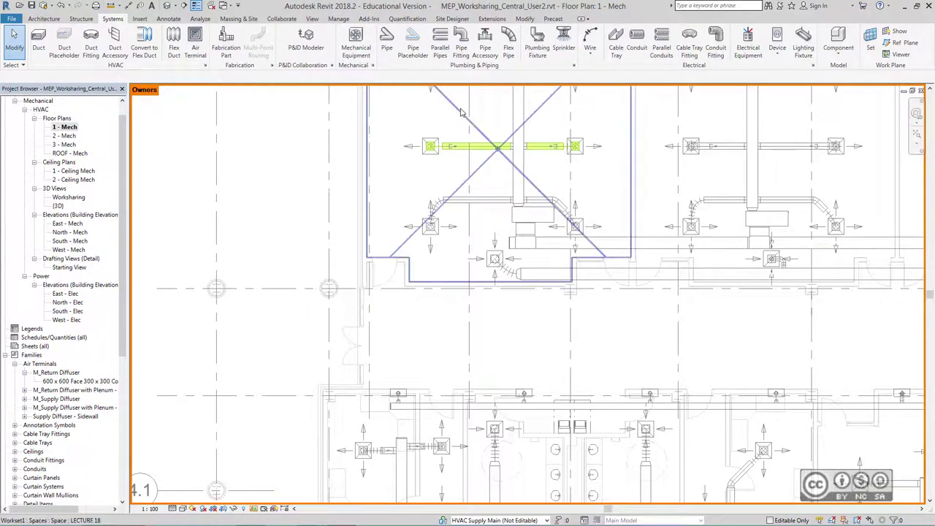
- Synchronize User2's changes with central, relinquishing borrowed elements, then minimize User2's window
click(51, 6)
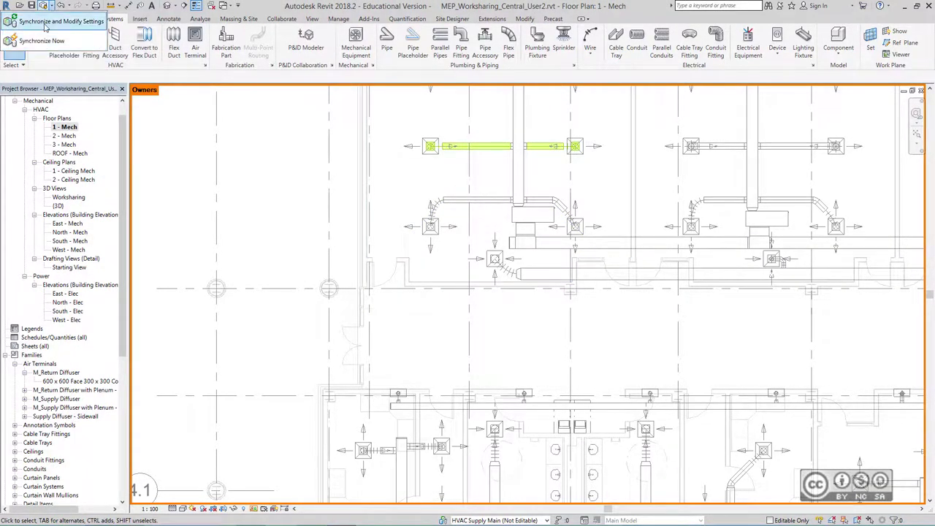
click(45, 22)
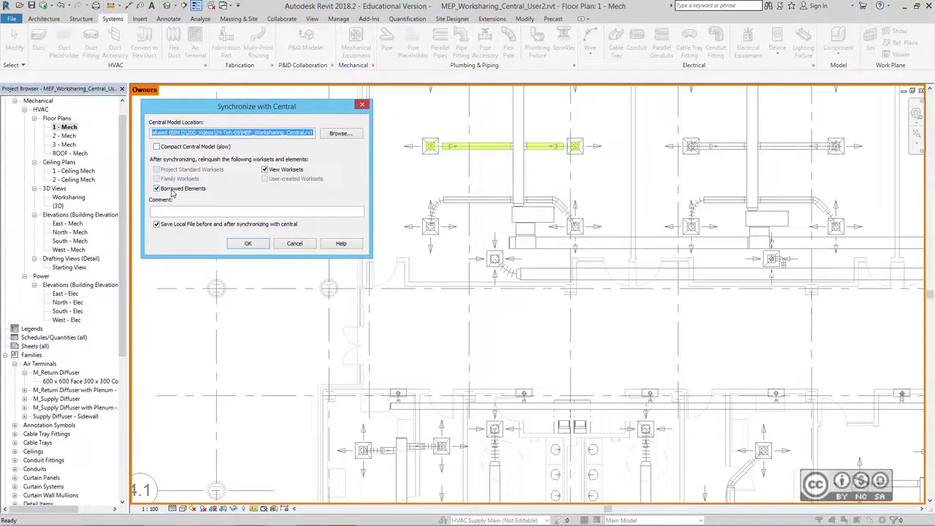
click(248, 243)
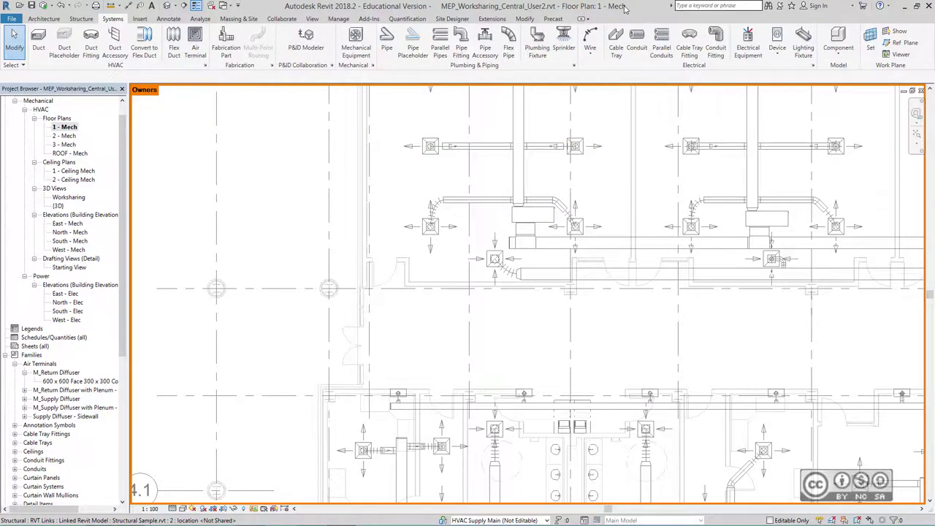
click(906, 6)
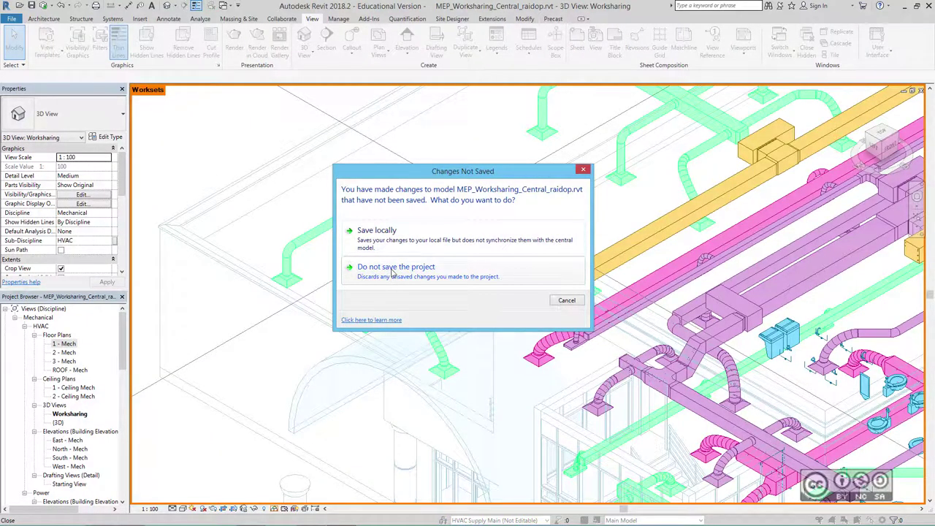
- Discard the raidop model's changes and relinquish all its elements and worksets on closing
click(388, 277)
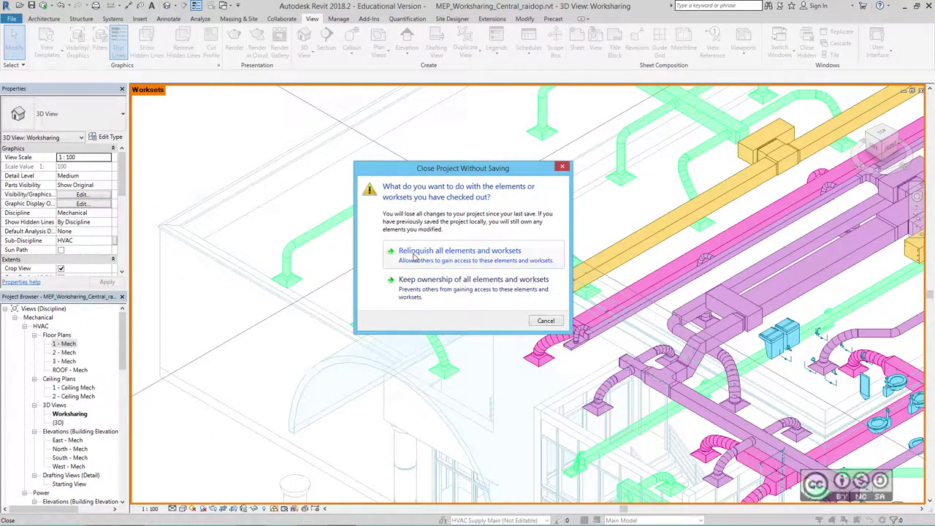
click(414, 254)
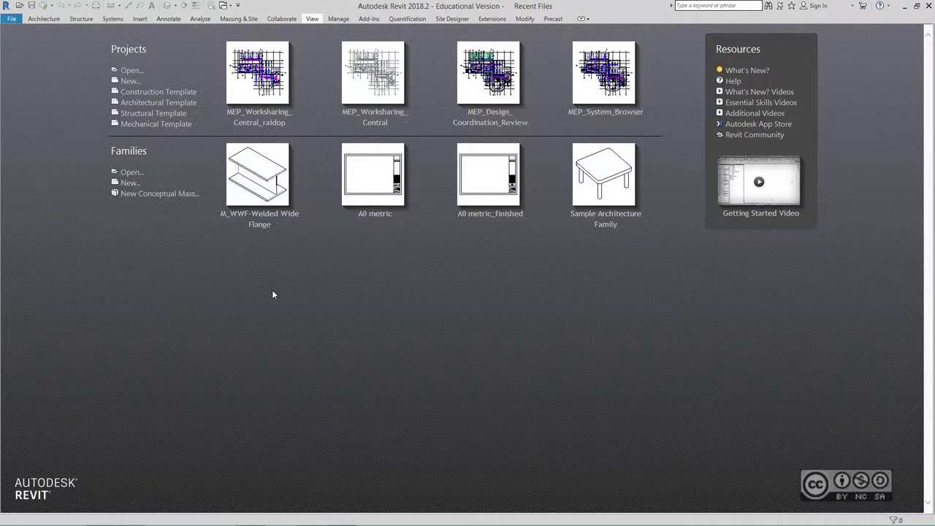
- Open MEP_Worksharing_Central.rvt with Detach from Central, discarding its worksets
click(21, 6)
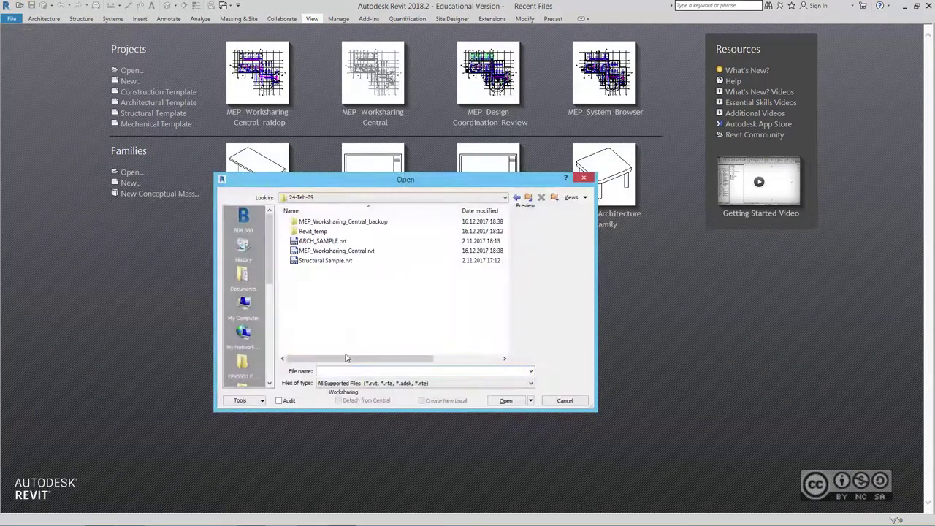
click(383, 250)
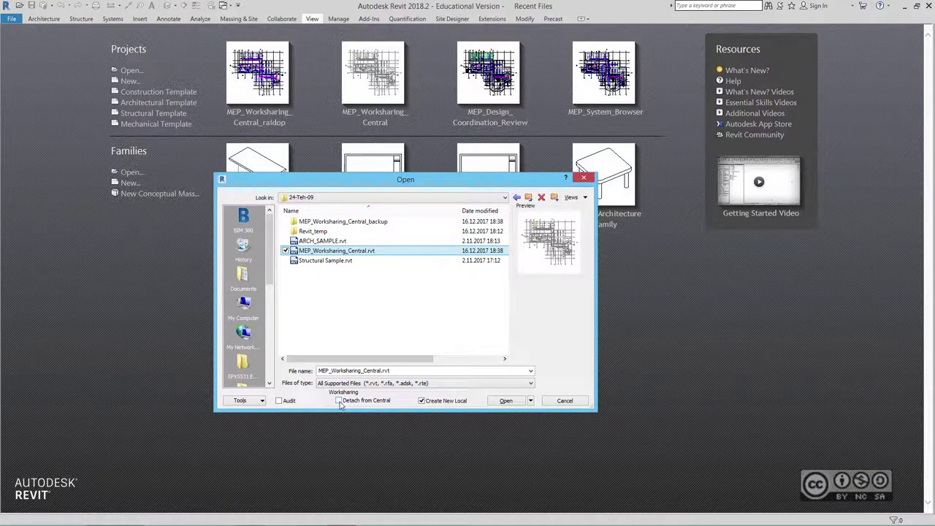
click(339, 401)
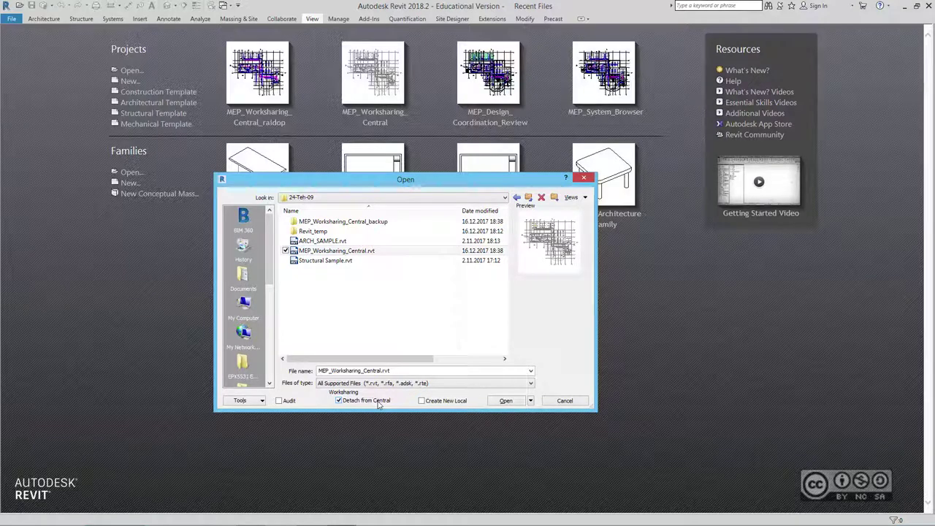
click(505, 400)
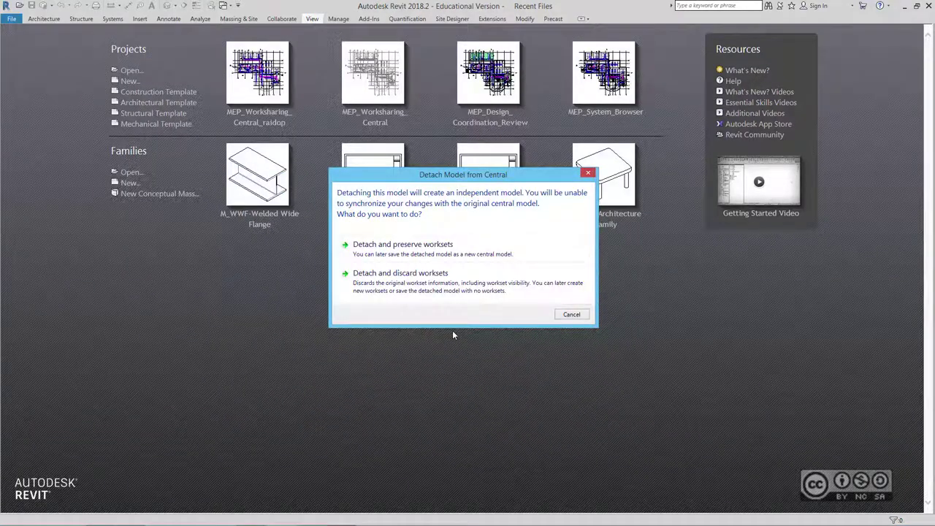
click(397, 282)
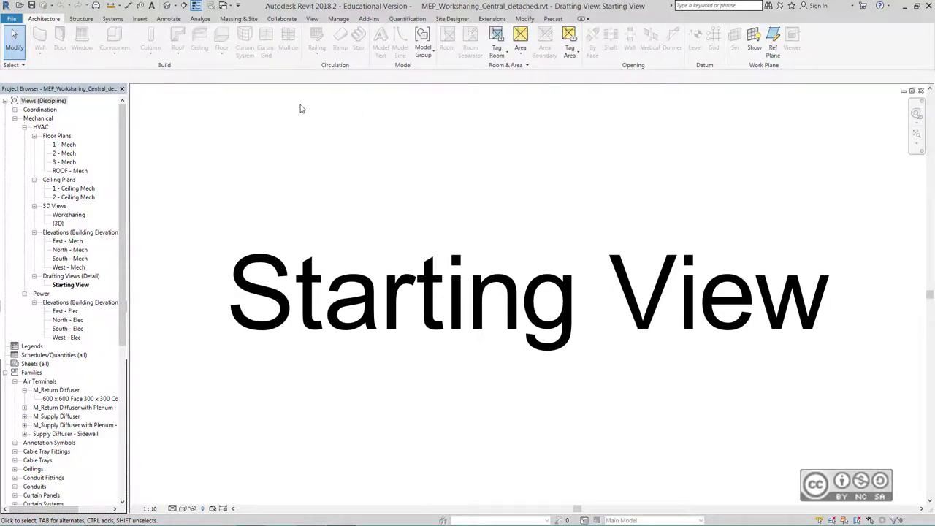
- Show the Collaborate tab to confirm worksets and synchronizing are disabled for the detached model
click(282, 19)
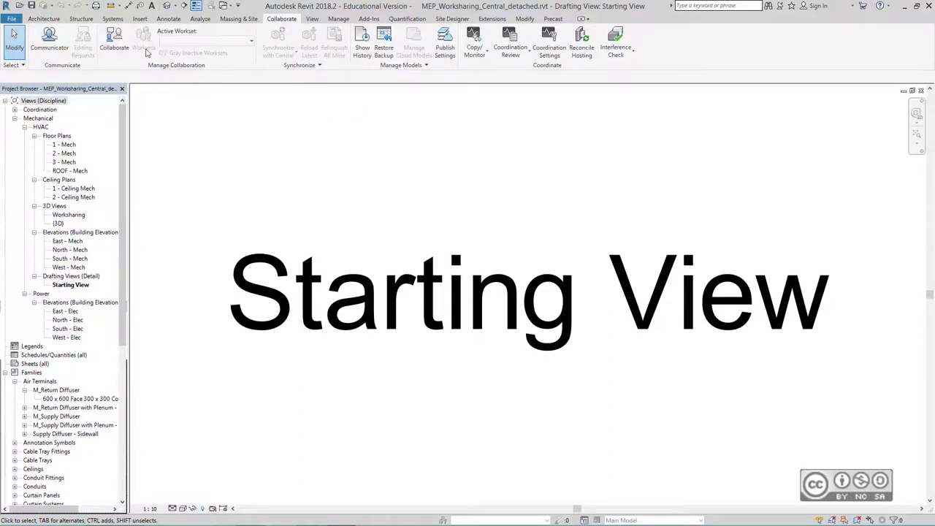